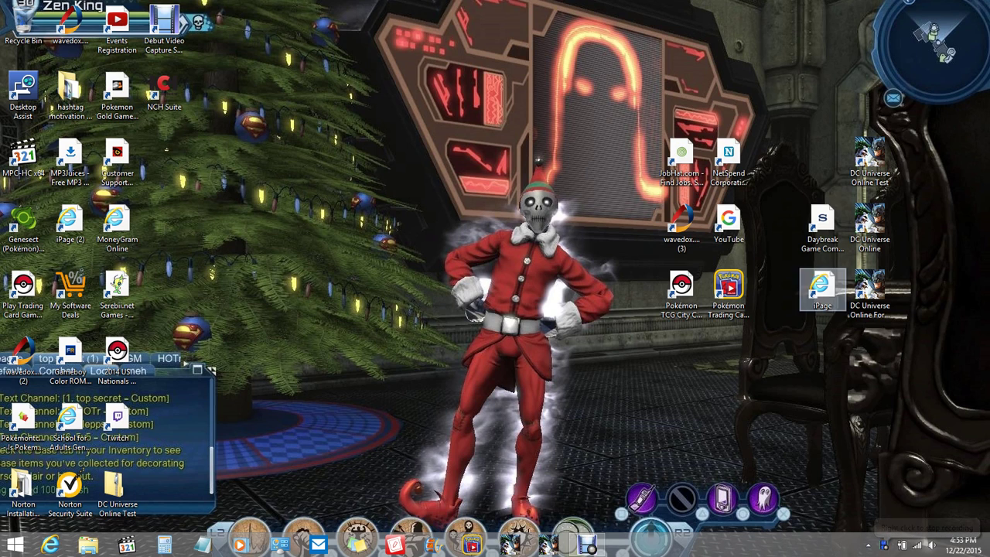
Step: Launch the DC Universe Online Test client from its desktop shortcut
click(869, 294)
click(870, 160)
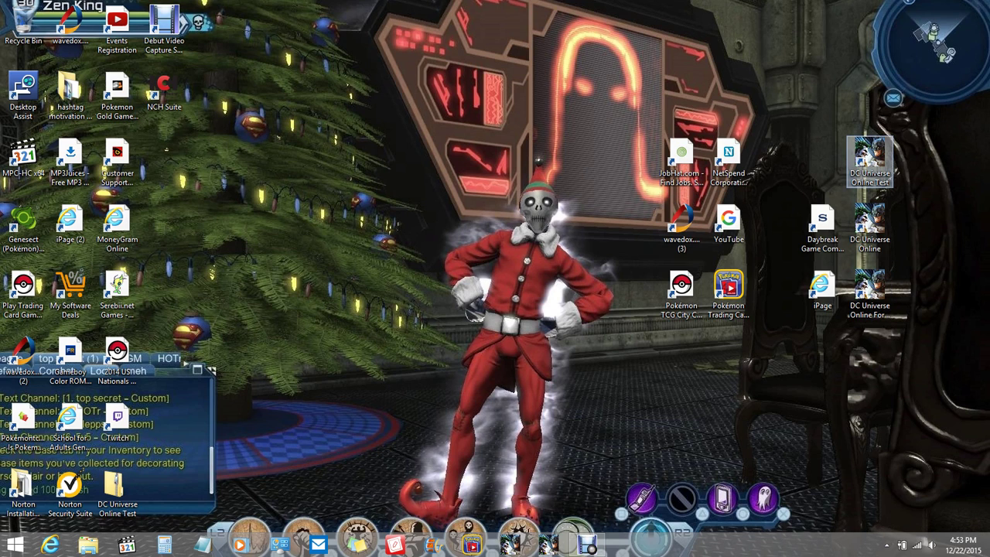
double_click(870, 161)
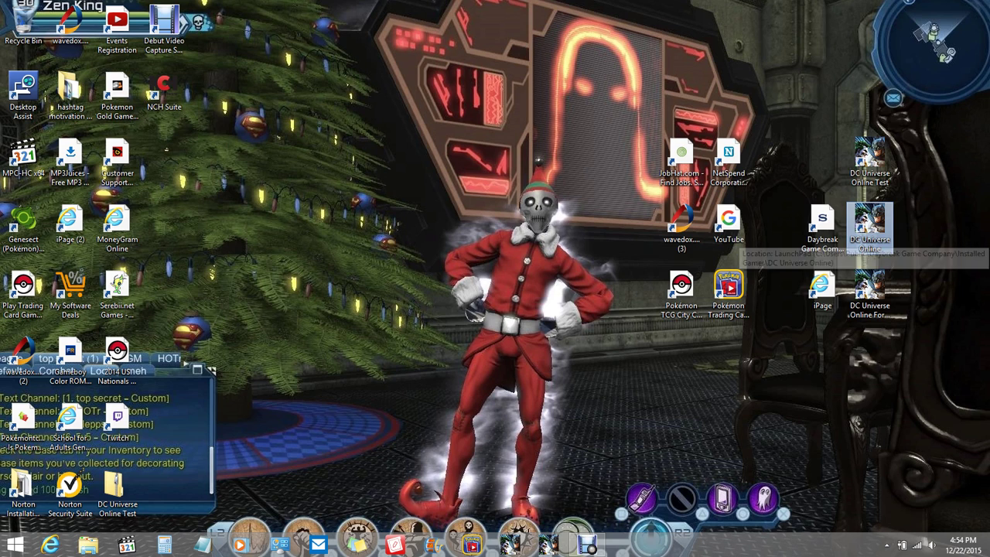
click(869, 226)
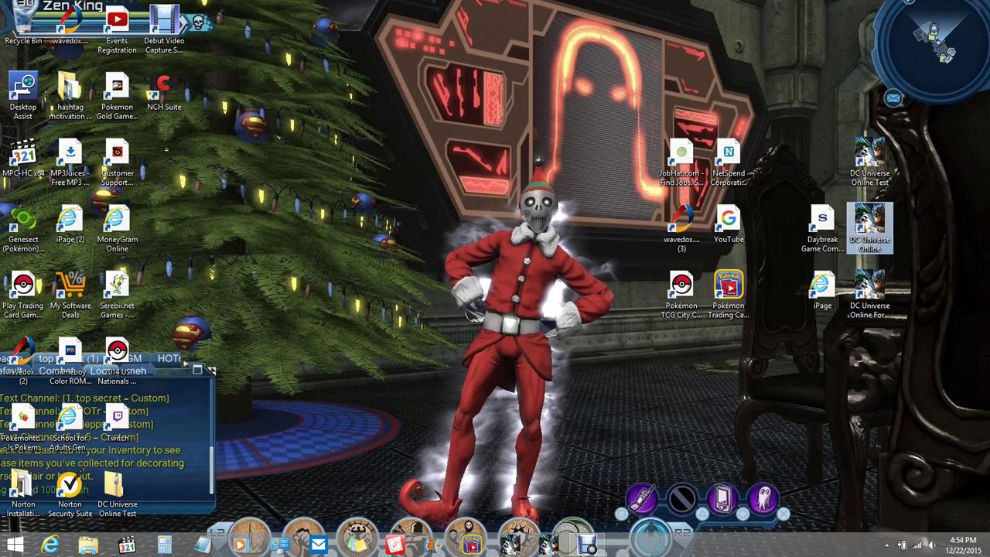
Step: Open a maximized File Explorer and browse to C:\Users\Public\Daybreak Game Company\Installed Games
click(88, 544)
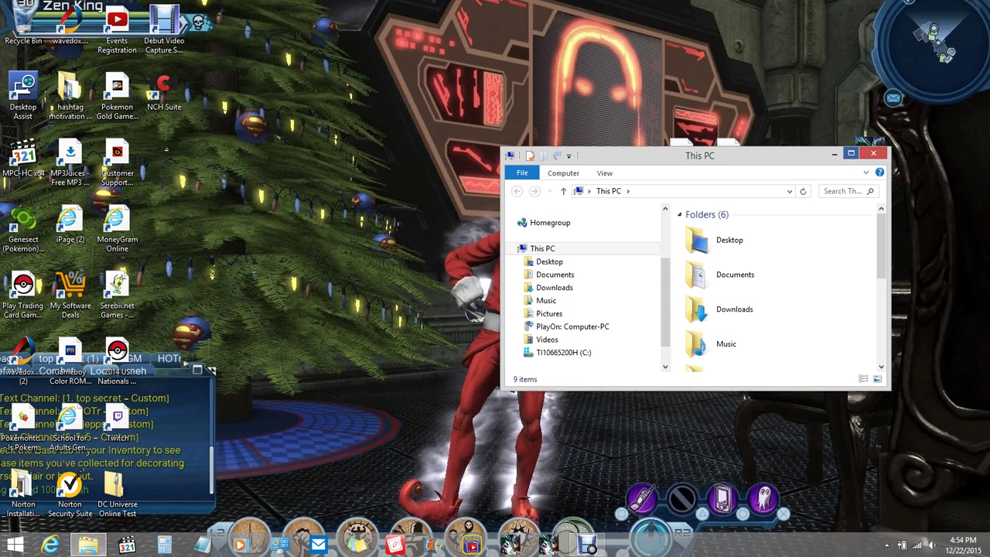
click(851, 153)
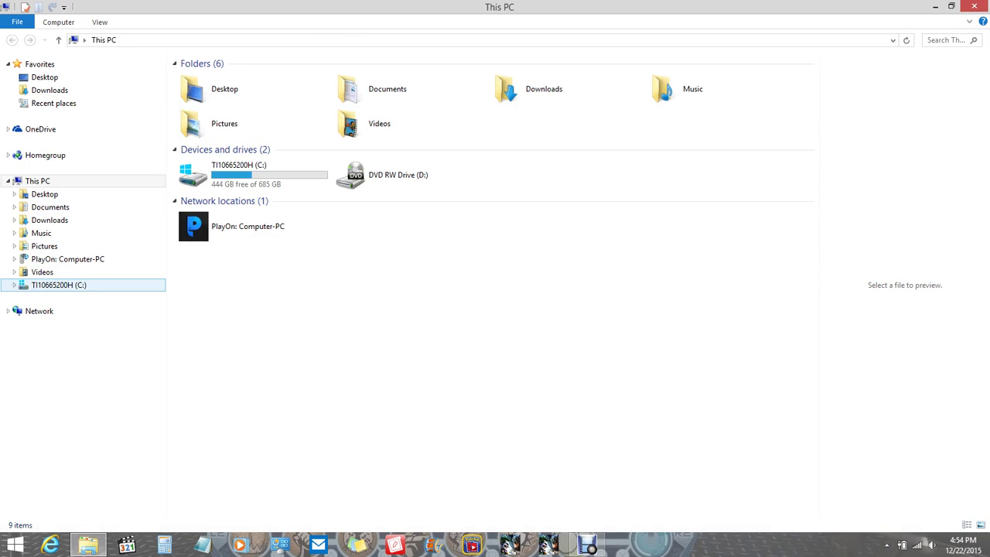
click(59, 285)
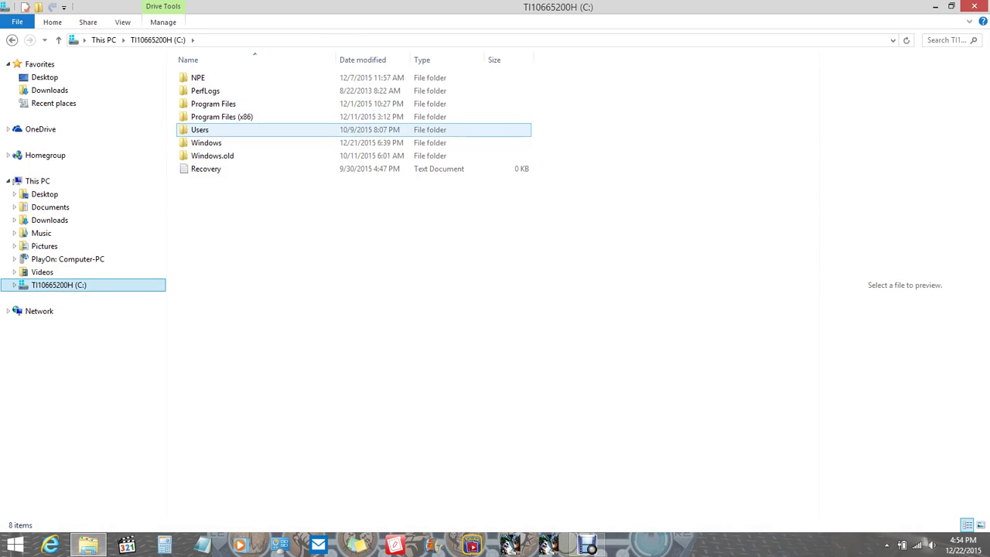
double_click(200, 130)
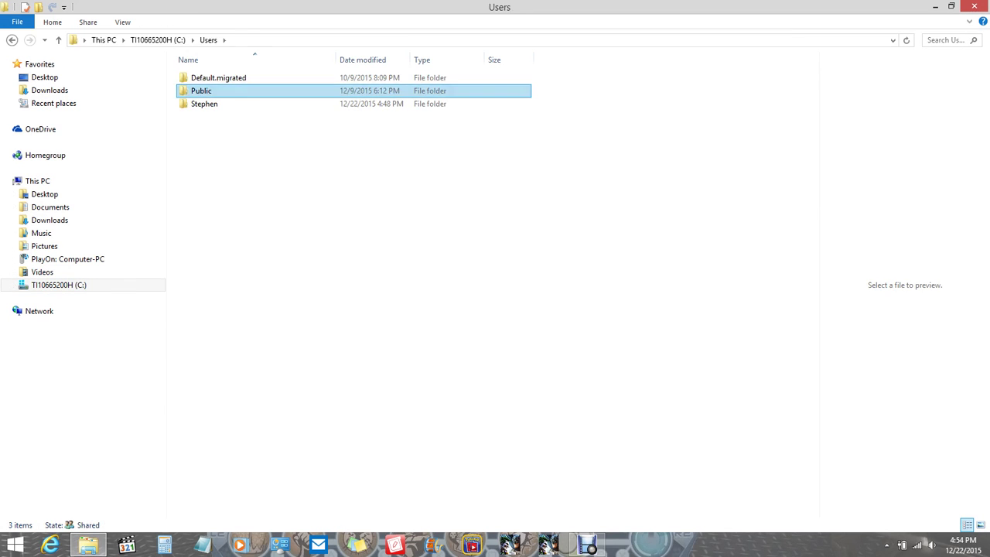
double_click(201, 90)
double_click(201, 91)
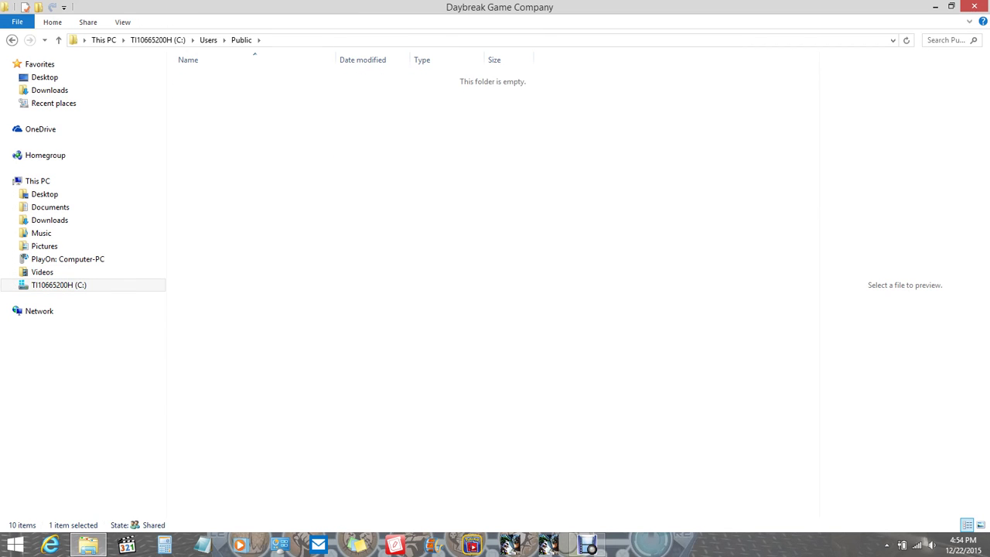
key(Return)
click(231, 90)
click(223, 77)
click(230, 91)
click(223, 77)
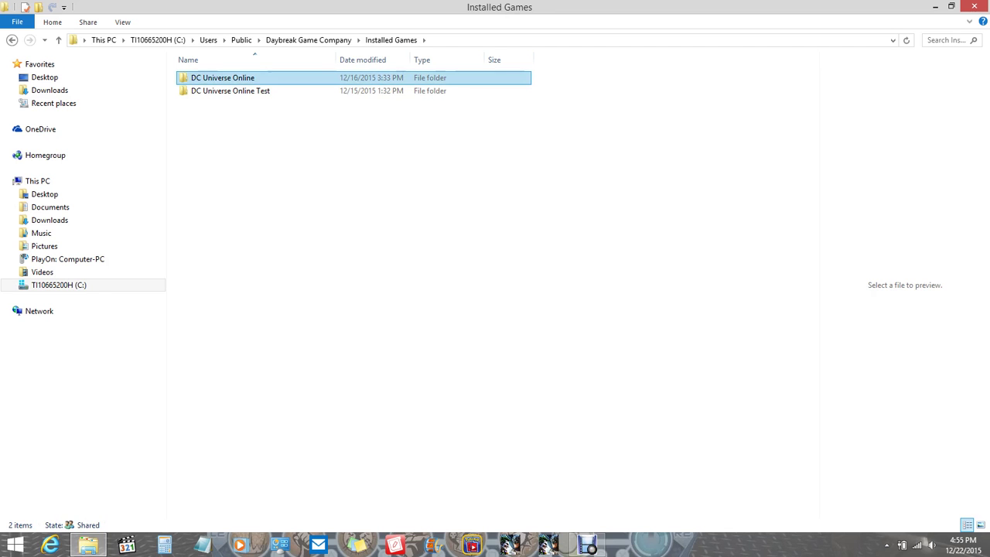
Step: Move UNREAL3 from DC Universe Online into DC Universe Online Test using the expanded folder tree
key(Return)
click(206, 90)
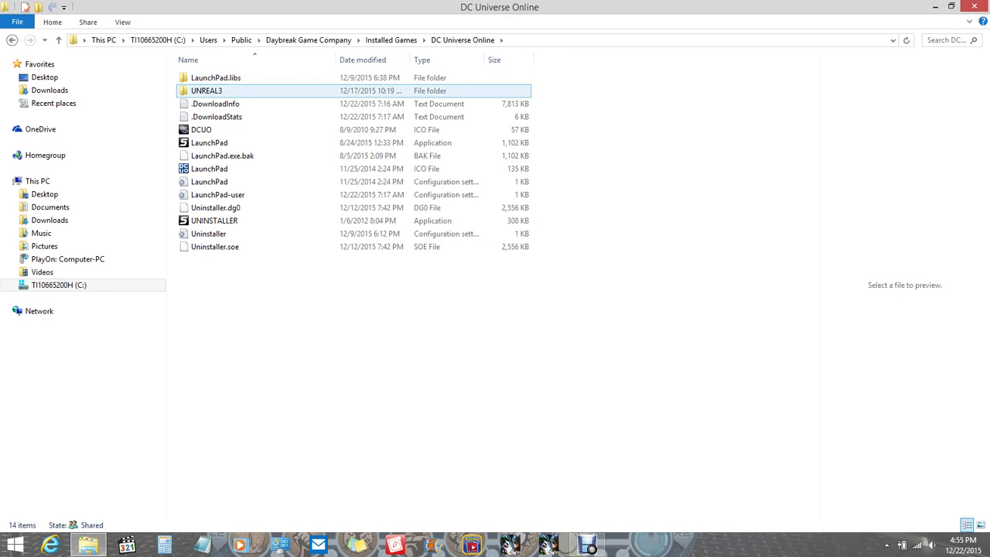
click(206, 90)
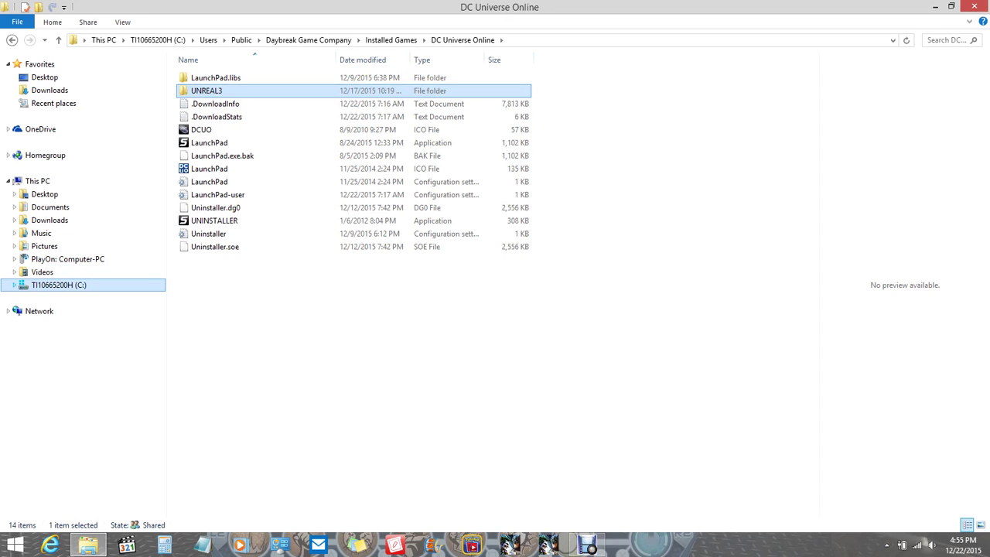
click(14, 285)
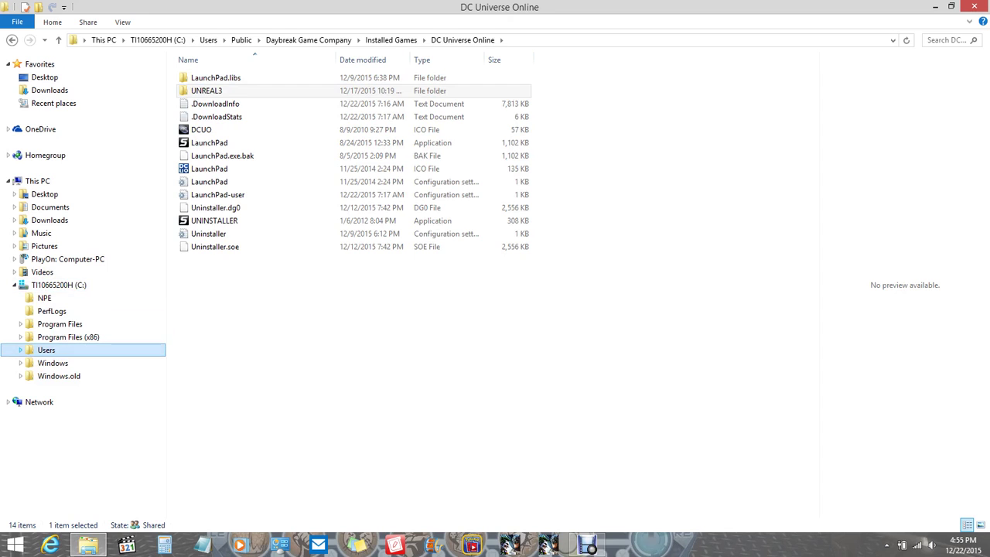
click(20, 350)
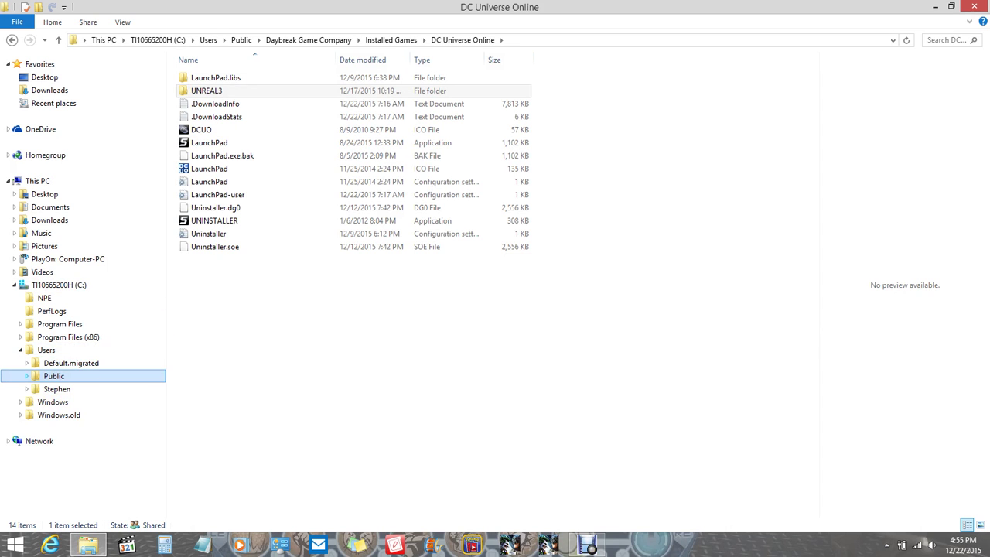
click(27, 376)
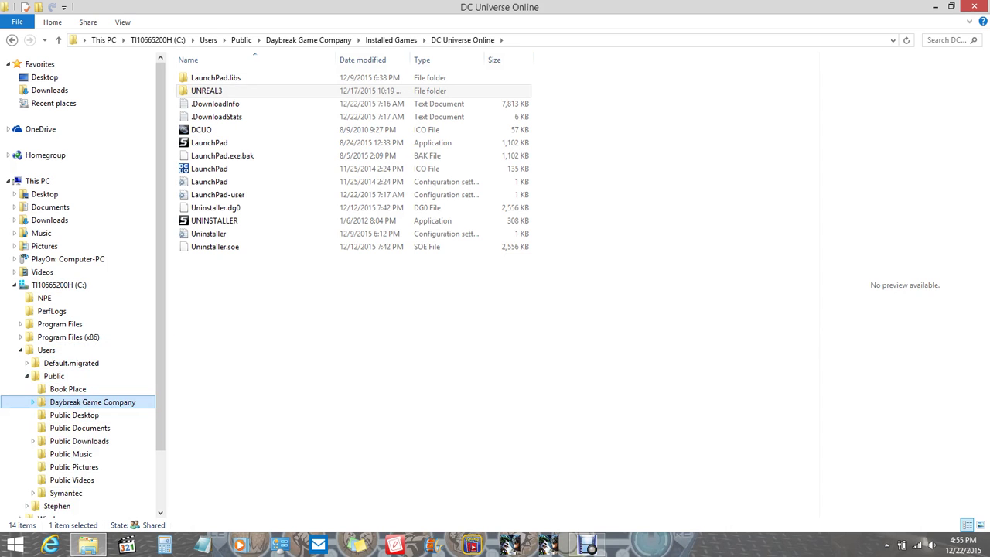
click(32, 402)
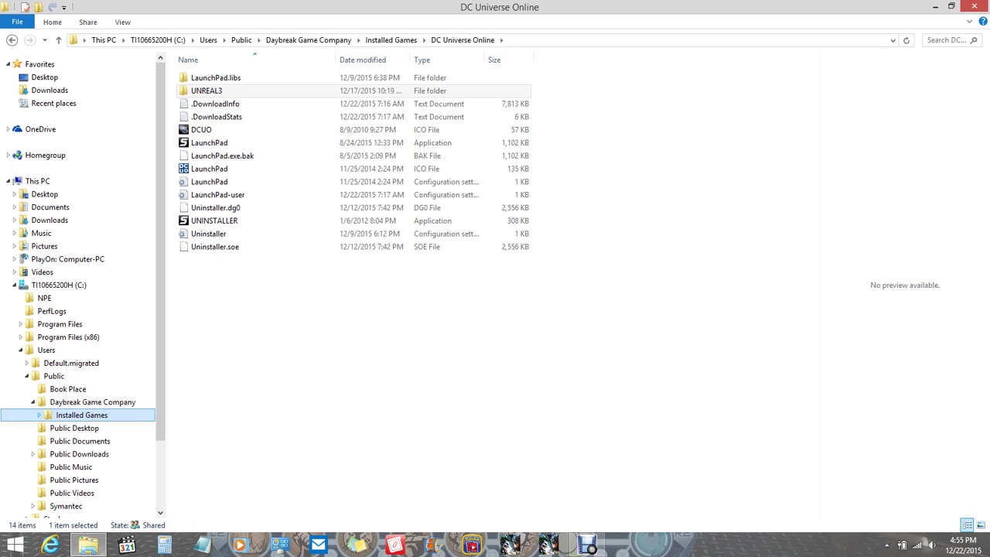
click(39, 414)
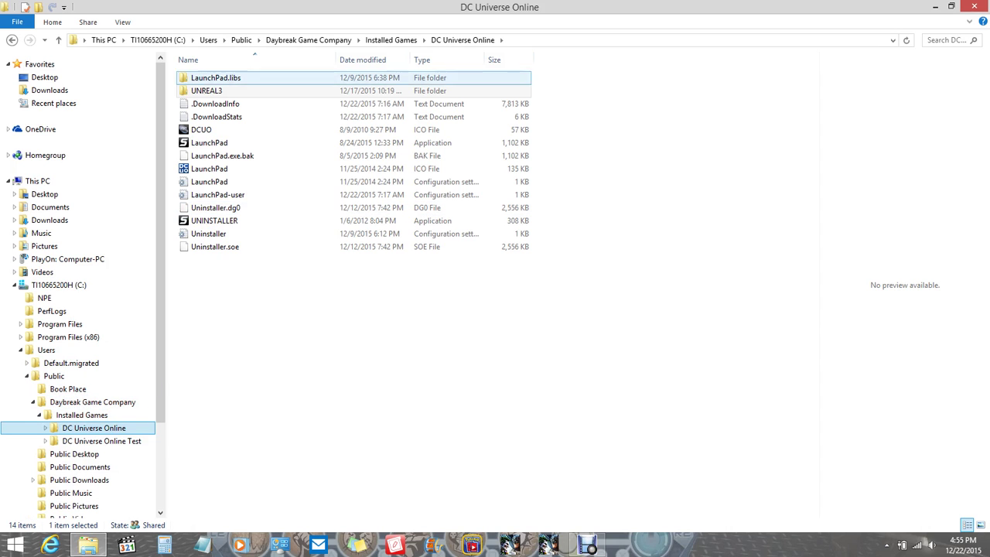
mouse_move(205, 90)
mouse_down()
mouse_move(116, 439)
mouse_move(237, 115)
mouse_move(260, 91)
mouse_move(253, 74)
mouse_up()
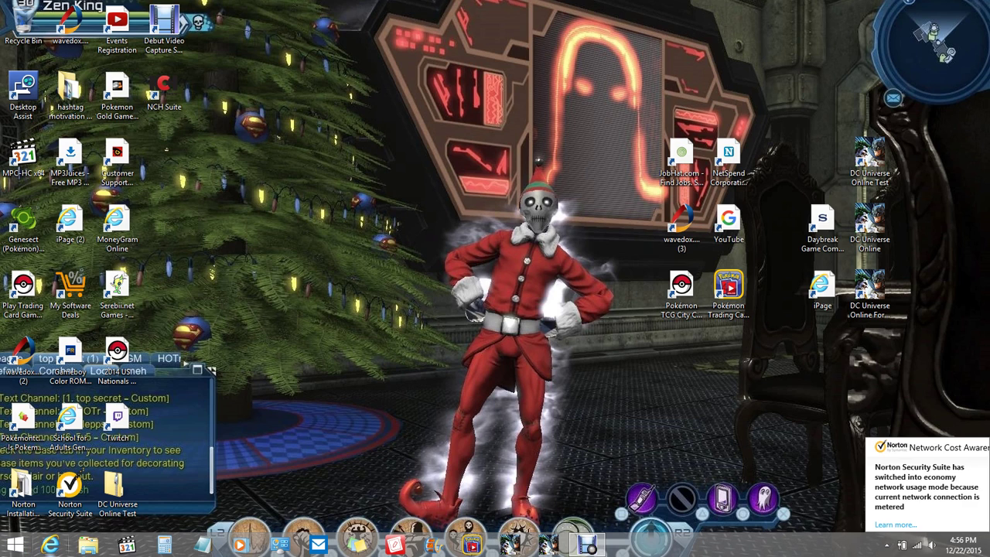
Step: Bring up the DC Universe Online forums in Internet Explorer and scroll through the page
click(50, 546)
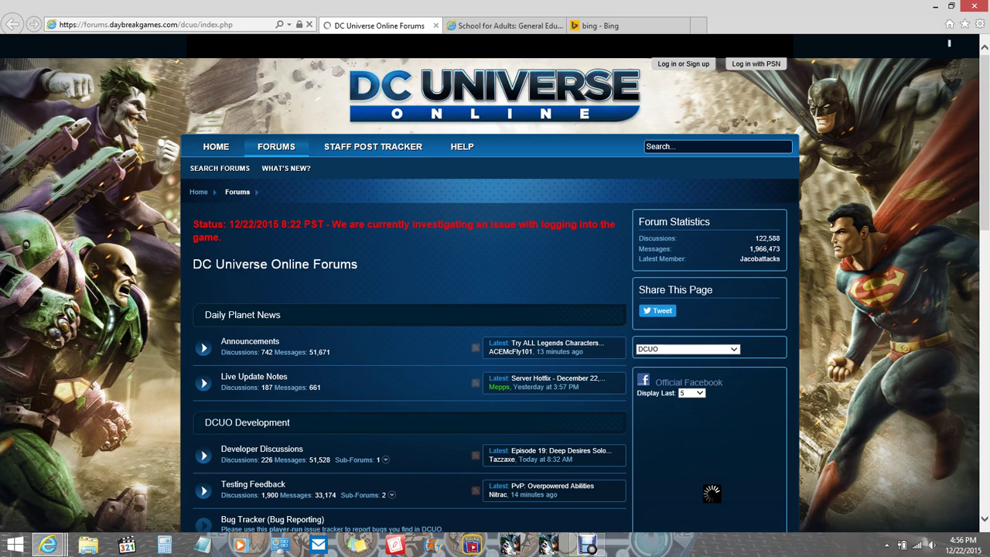
scroll(495, 282, down, 1)
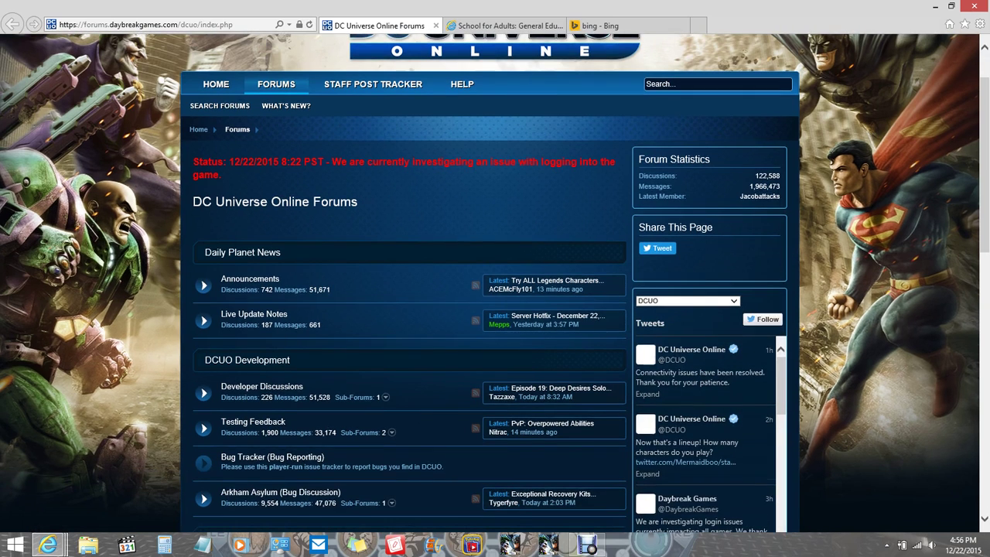
scroll(495, 282, down, 2)
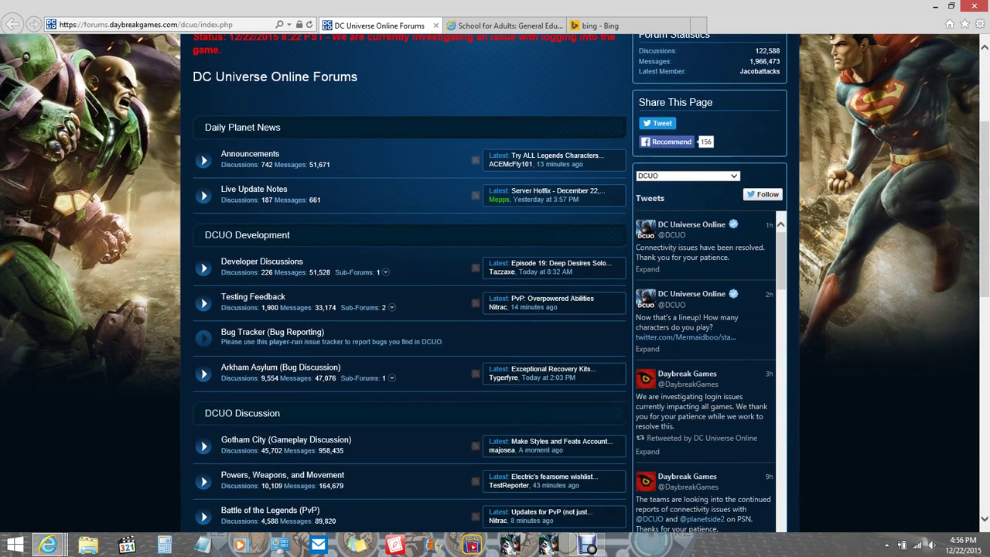
scroll(496, 282, down, 2)
scroll(495, 282, up, 1)
scroll(495, 283, up, 4)
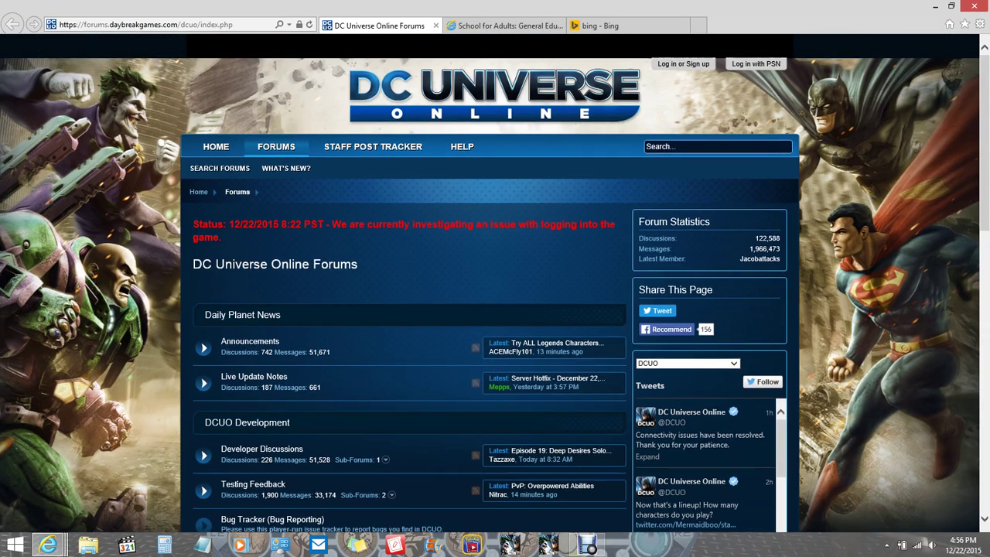
Step: Search the forums using the suggested query 'test server download'
click(718, 146)
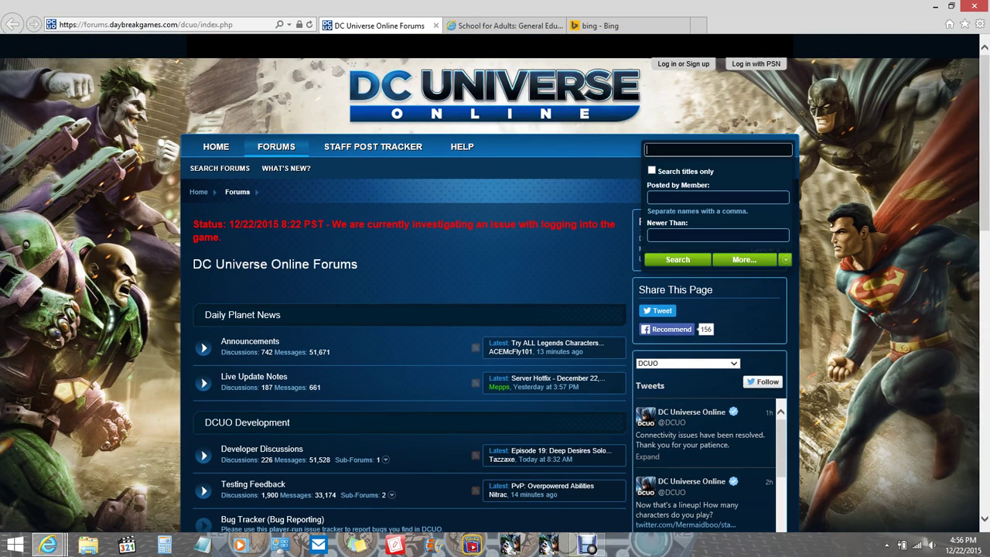
text(test s)
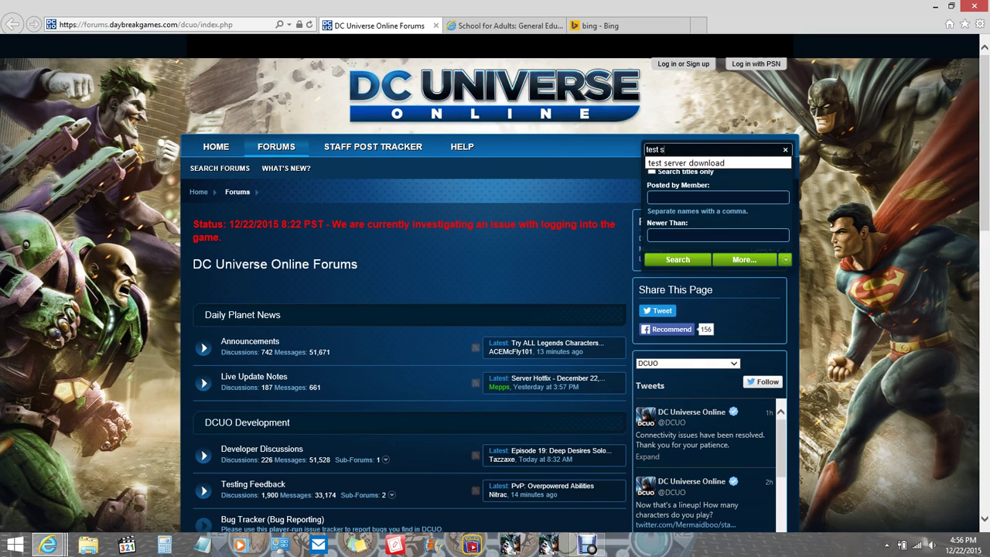
key(Down)
key(Return)
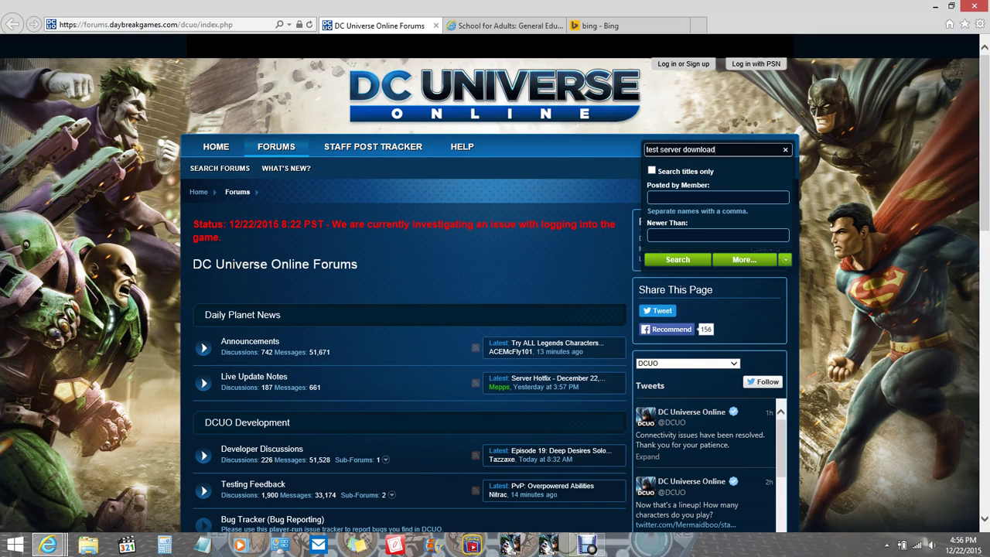
click(678, 259)
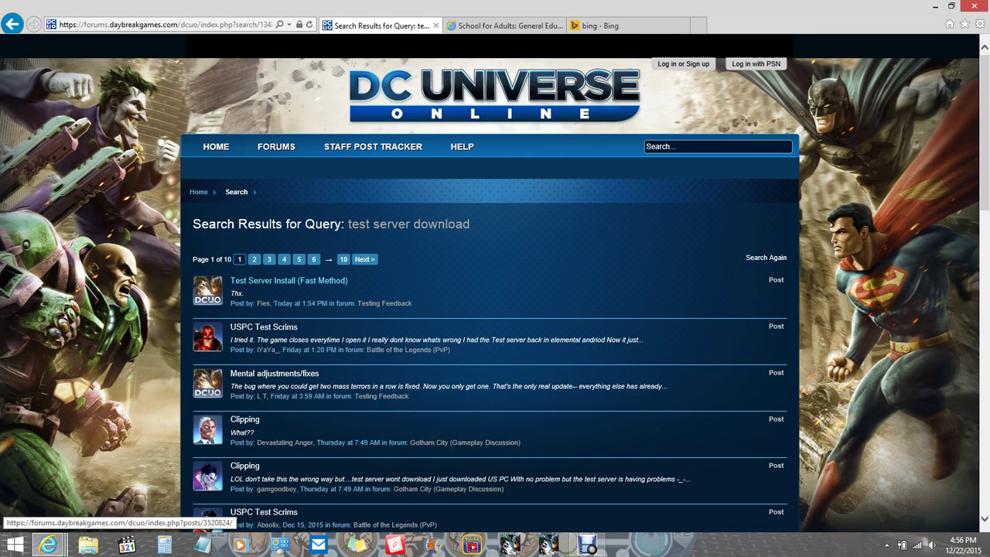
Step: Open the Test Server Install (Fast Method) thread and scroll up to its opening post
click(288, 280)
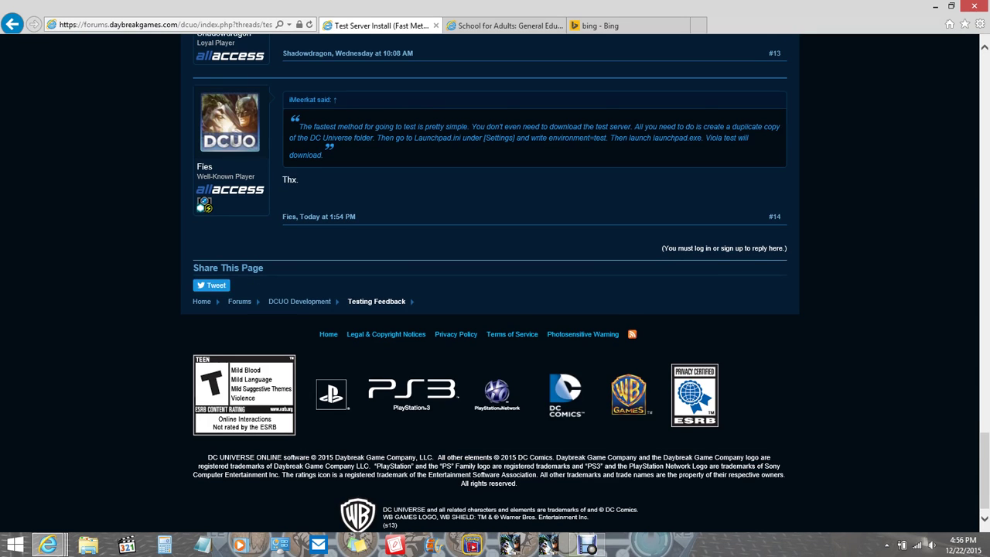
scroll(495, 278, up, 20)
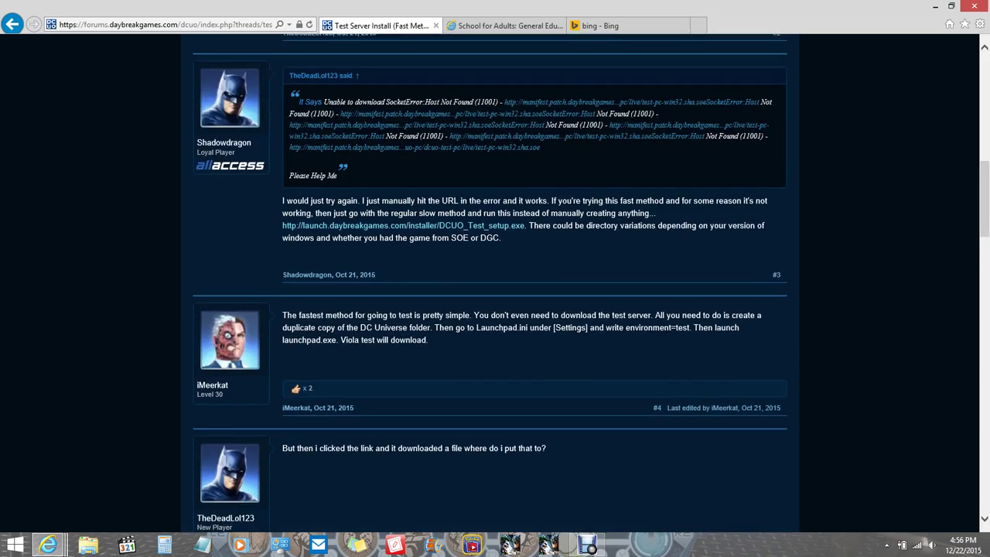
scroll(495, 278, up, 1)
scroll(495, 278, up, 2)
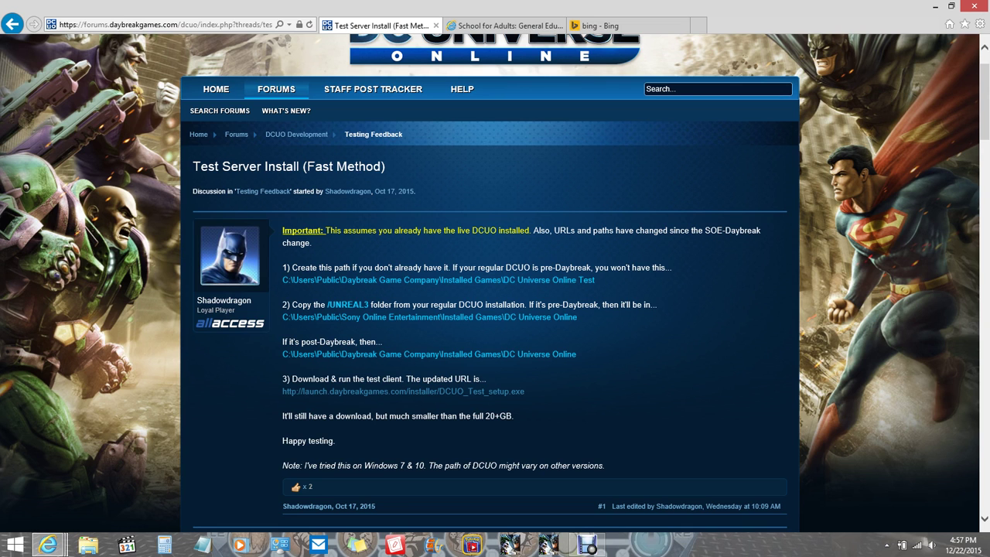
Step: Restore and re-maximize the browser, close the Bing and School for Adults tabs, and select the author's name
click(951, 5)
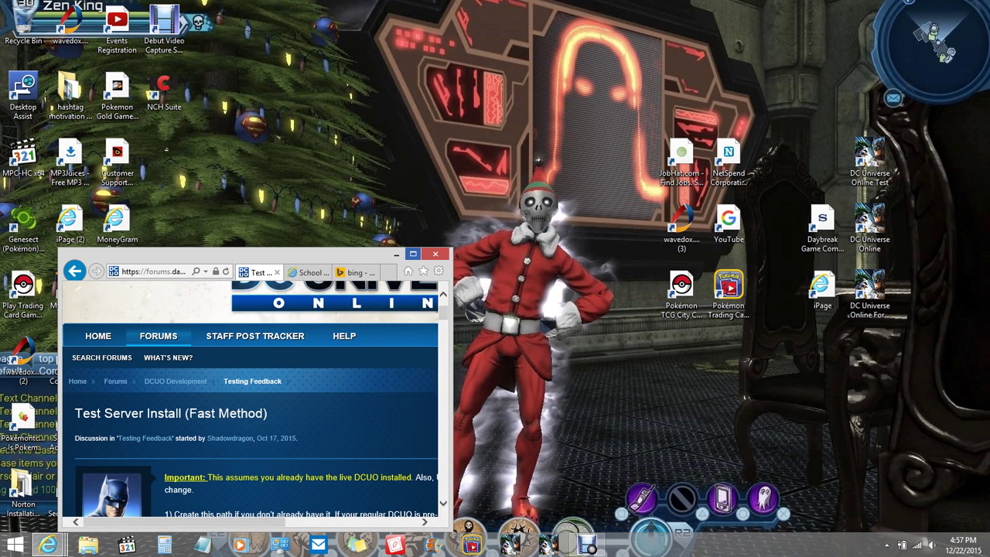
click(413, 254)
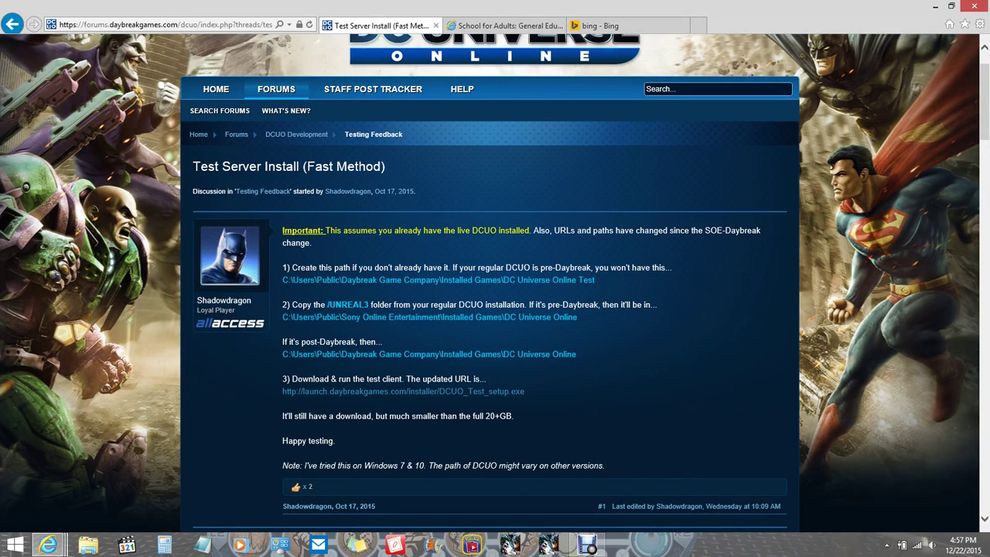
click(683, 26)
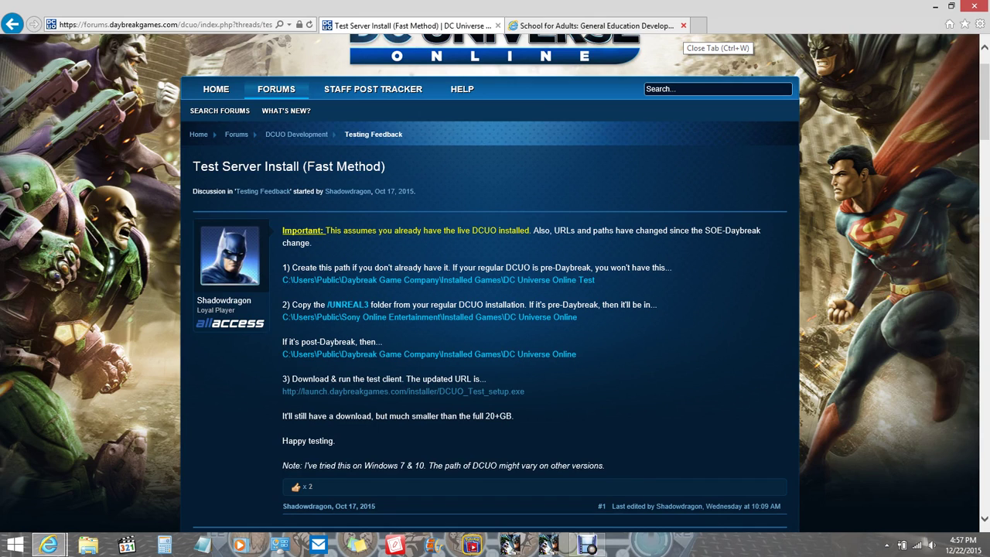
click(683, 26)
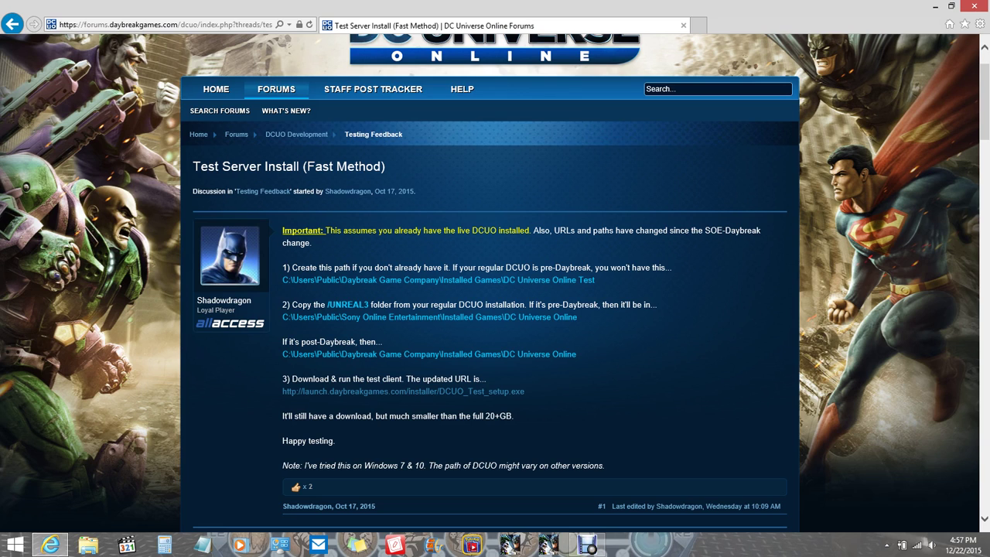
mouse_move(989, 0)
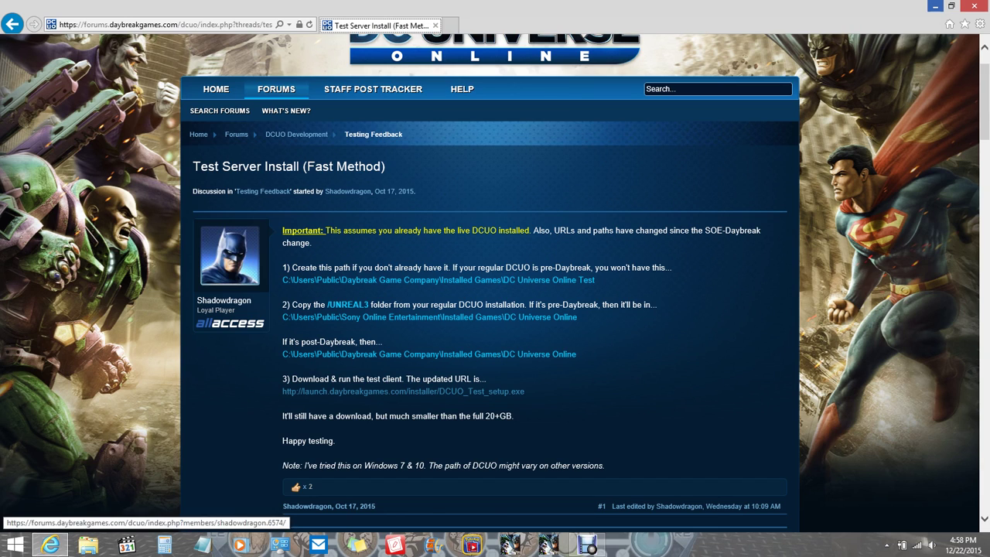
drag(197, 300, 250, 301)
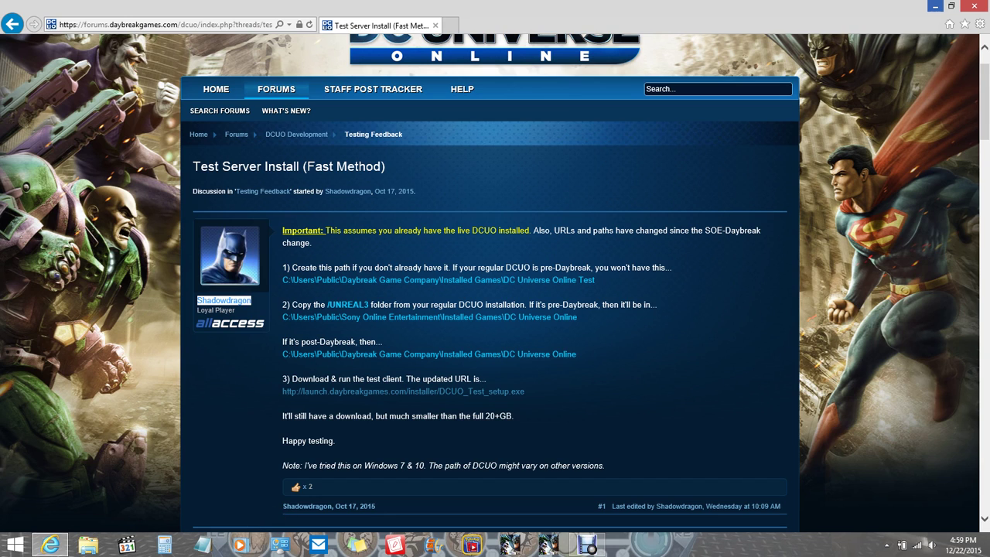
Step: Run a forum search for 'test server download' from the top-right Search box
click(718, 89)
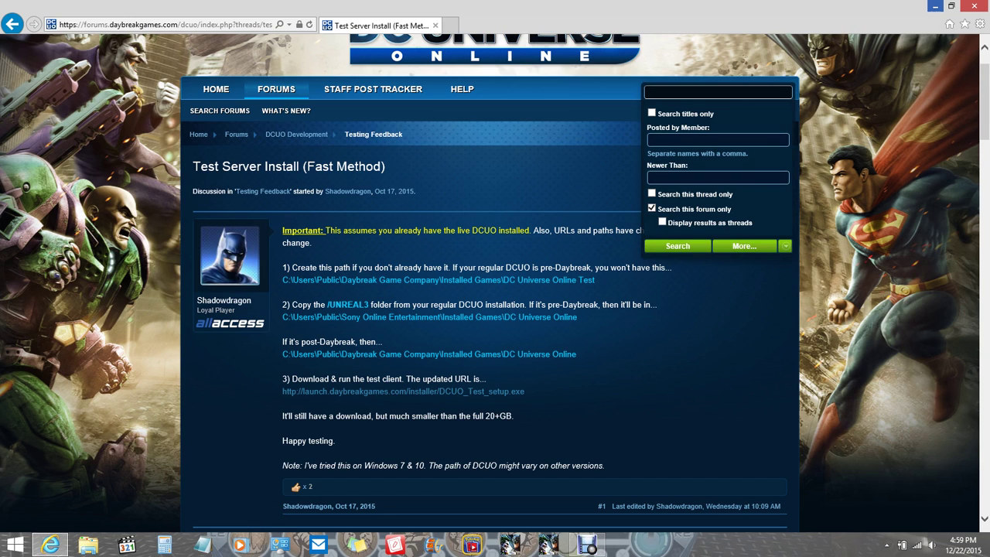
text(test)
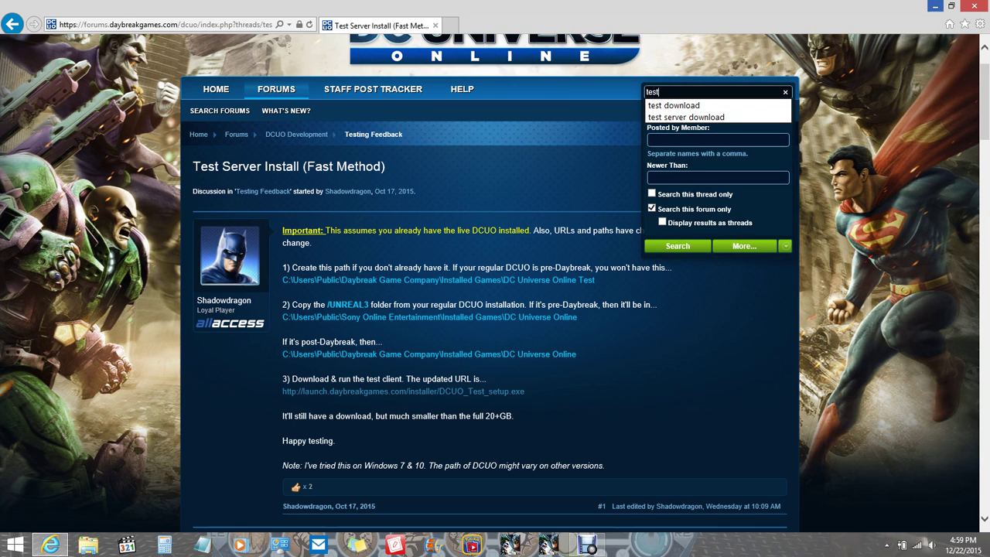
text( server )
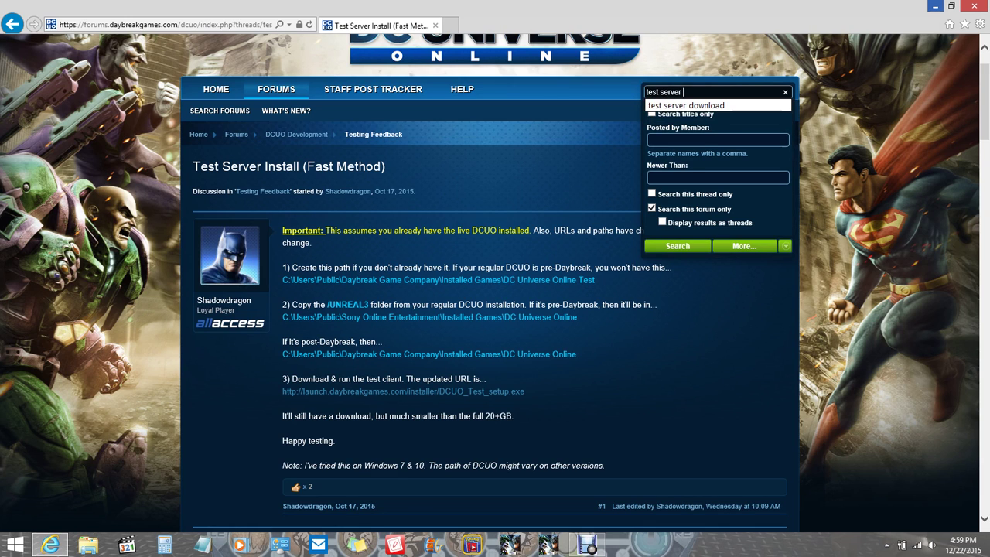
text(download)
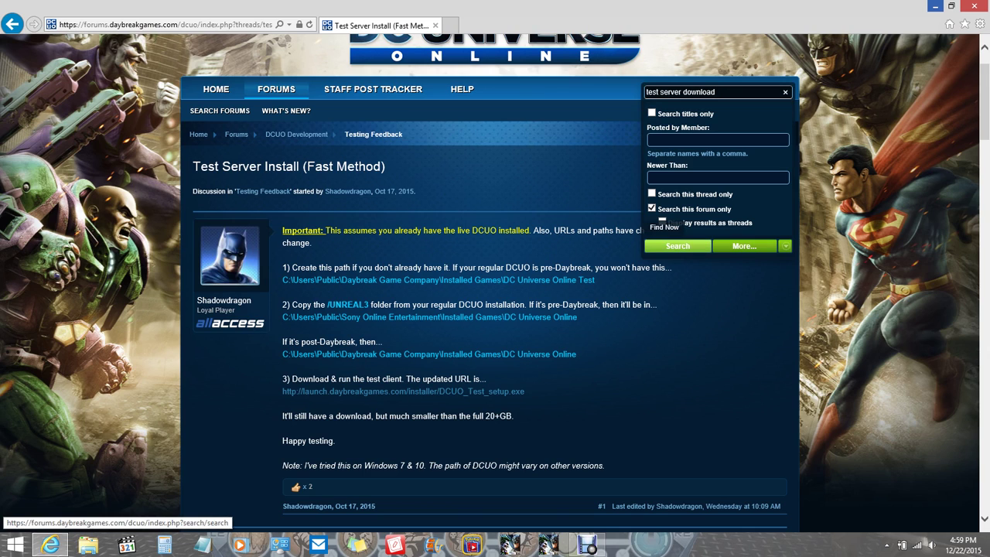
click(673, 246)
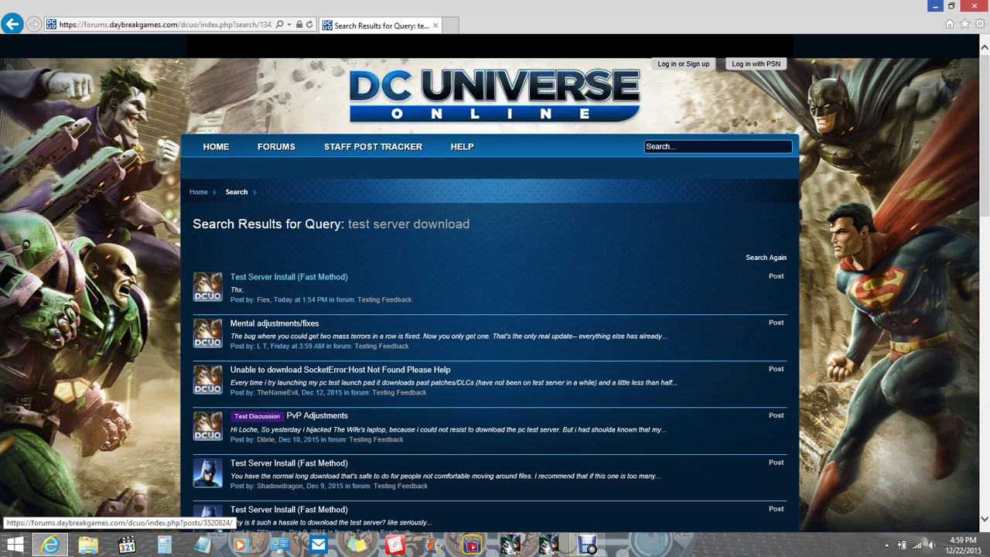
Step: Open the Test Server Install (Fast Method) result and scroll up to post #1
click(288, 276)
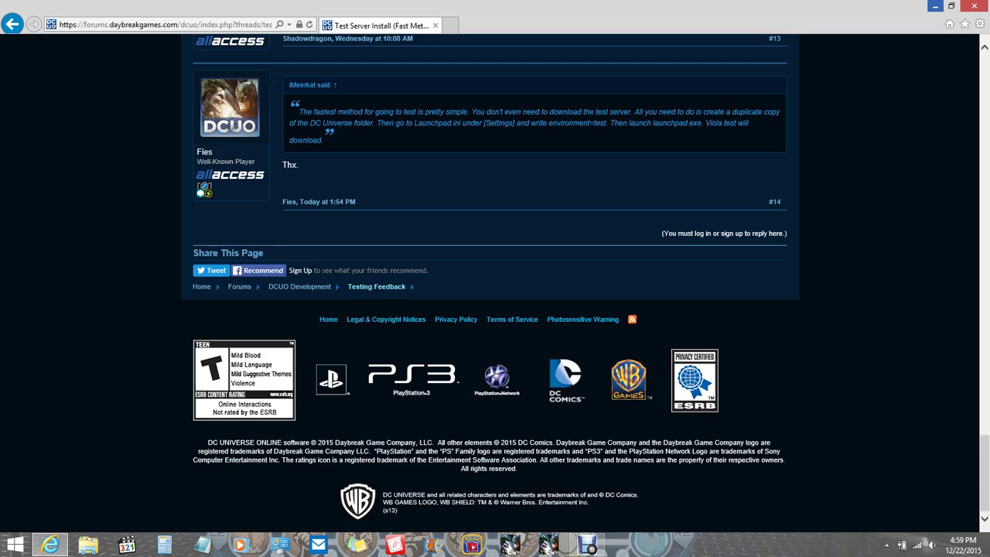
scroll(379, 287, up, 5)
scroll(495, 286, up, 10)
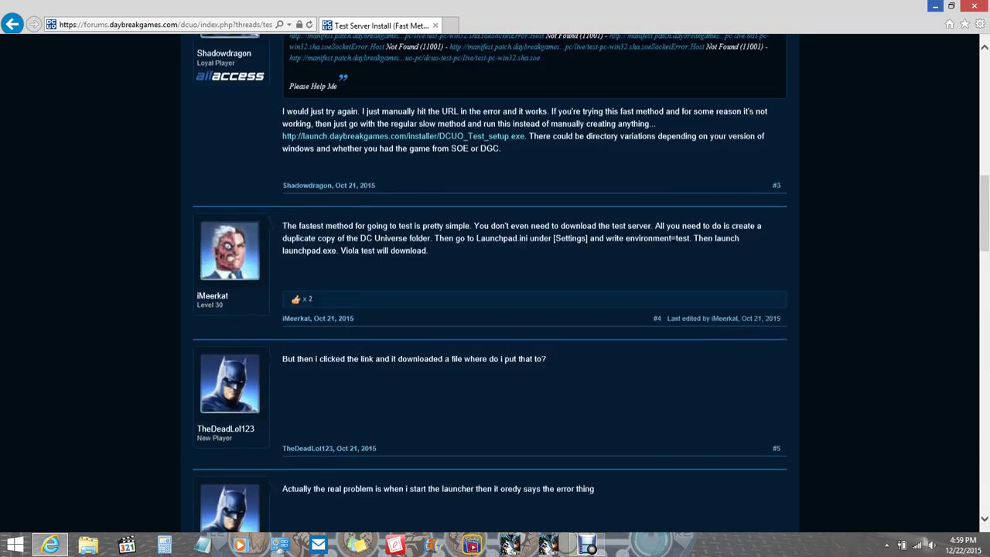
scroll(495, 286, up, 6)
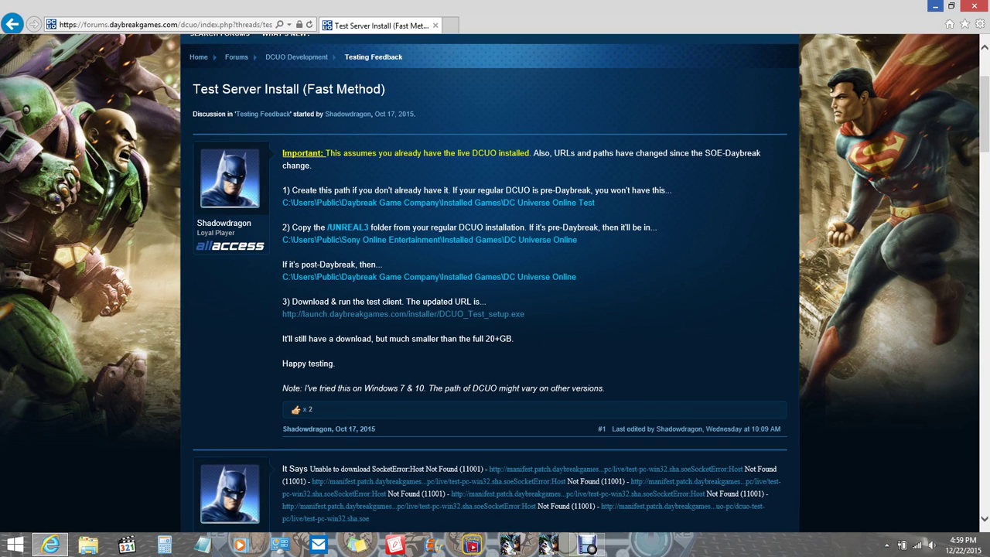
Step: Select the opening post's instructions from 'Important:' down to 'Happy testing'
triple_click(518, 153)
mouse_move(282, 152)
mouse_down()
mouse_move(596, 203)
mouse_move(514, 339)
mouse_up()
mouse_move(282, 152)
mouse_down()
mouse_move(577, 276)
mouse_move(335, 363)
mouse_move(605, 388)
mouse_up()
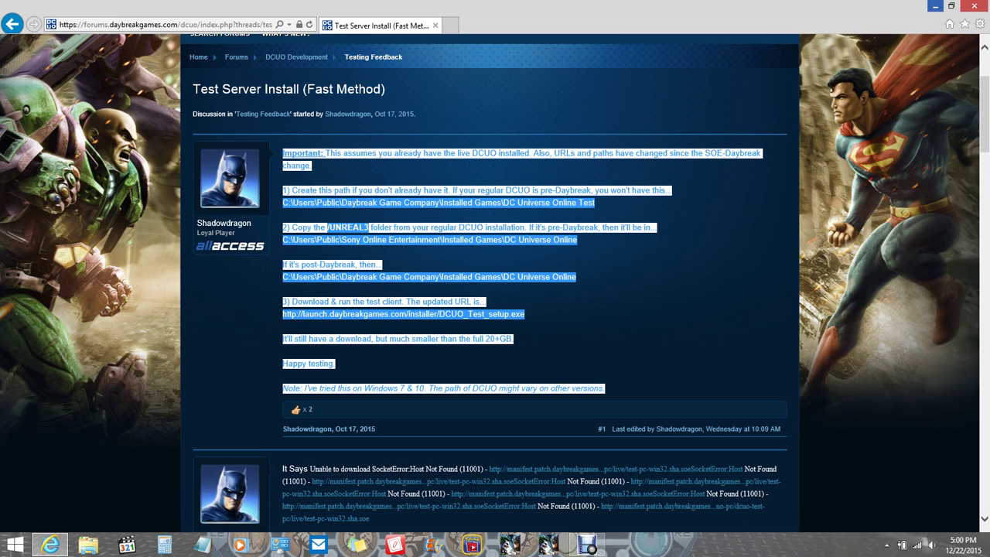
click(605, 388)
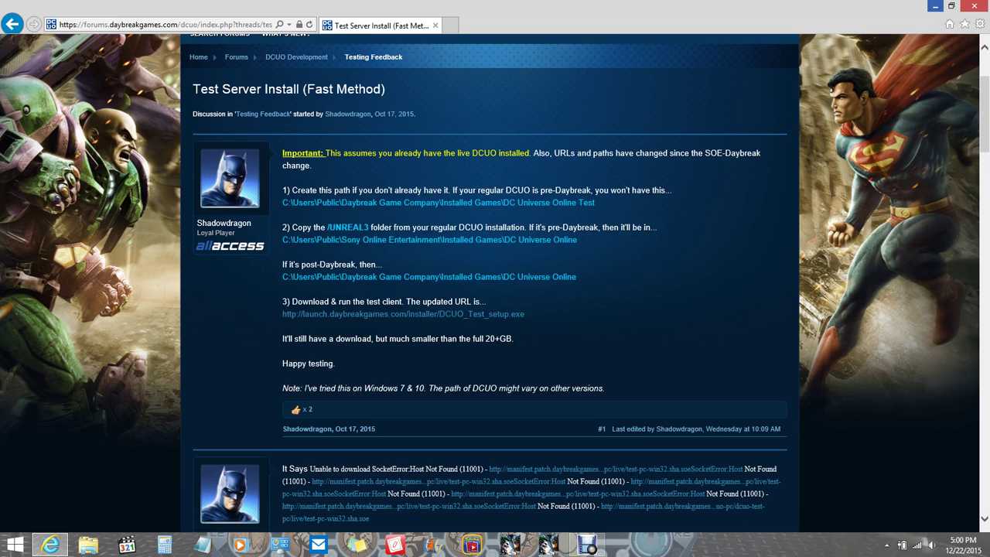
mouse_move(282, 153)
mouse_down()
mouse_move(501, 277)
mouse_move(526, 314)
mouse_move(549, 389)
mouse_move(606, 388)
mouse_up()
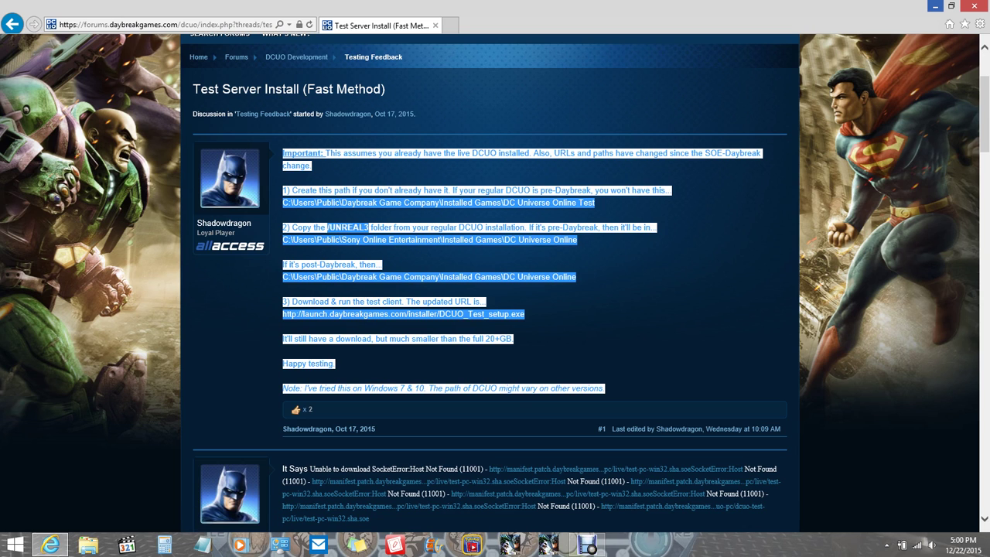
Step: Enter 'test server download' in the forum Search box, fixing a typo, and dismiss the options panel
scroll(496, 282, up, 3)
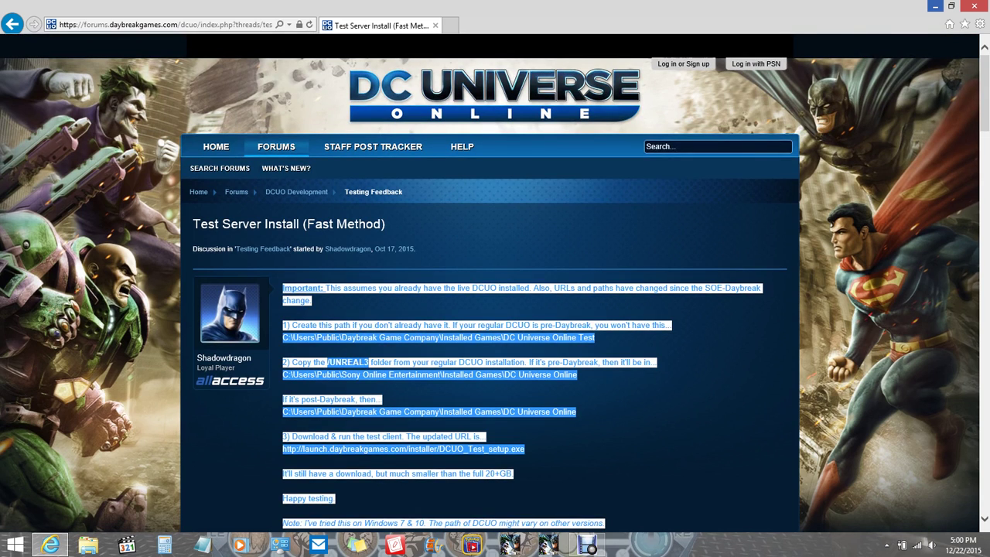
click(718, 146)
text(tes)
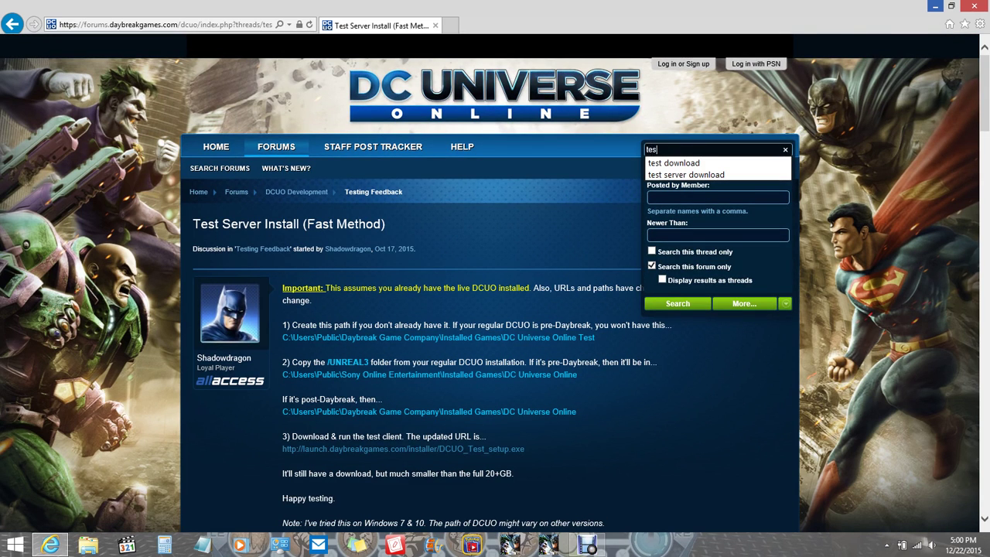
text(6t)
key(BackSpace)
key(BackSpace)
text(server download)
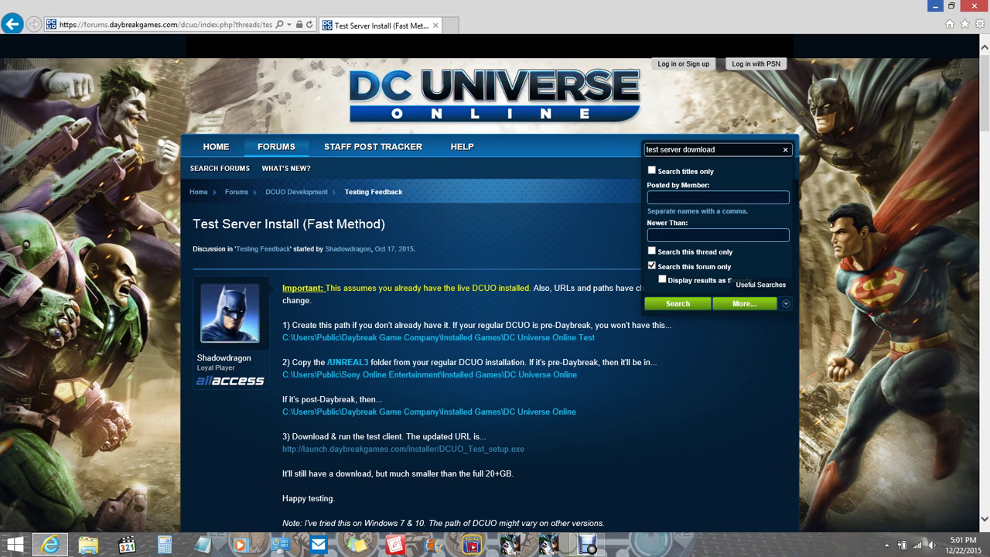
key(Escape)
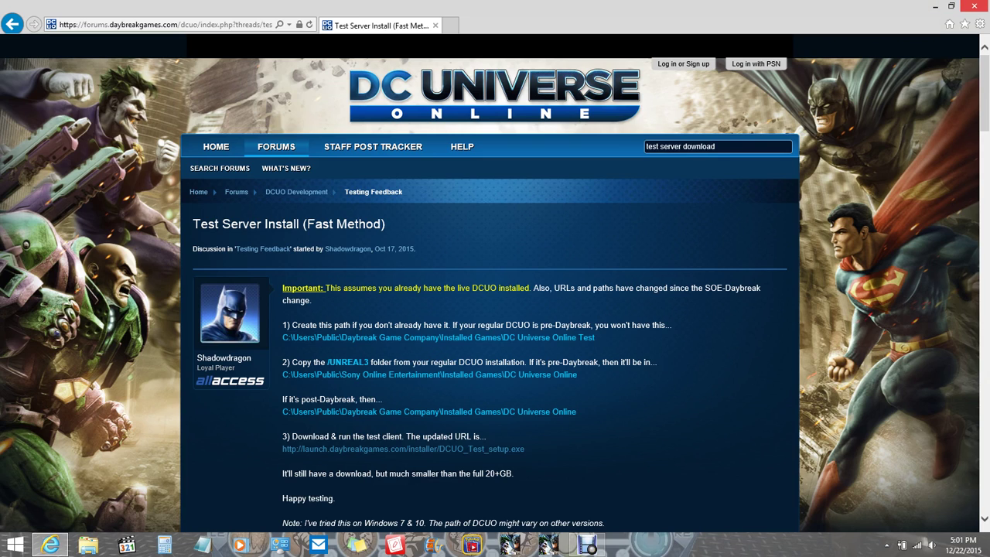
Step: Close the forum browser and start the launcher from the DC Universe Online Test shortcut
click(971, 6)
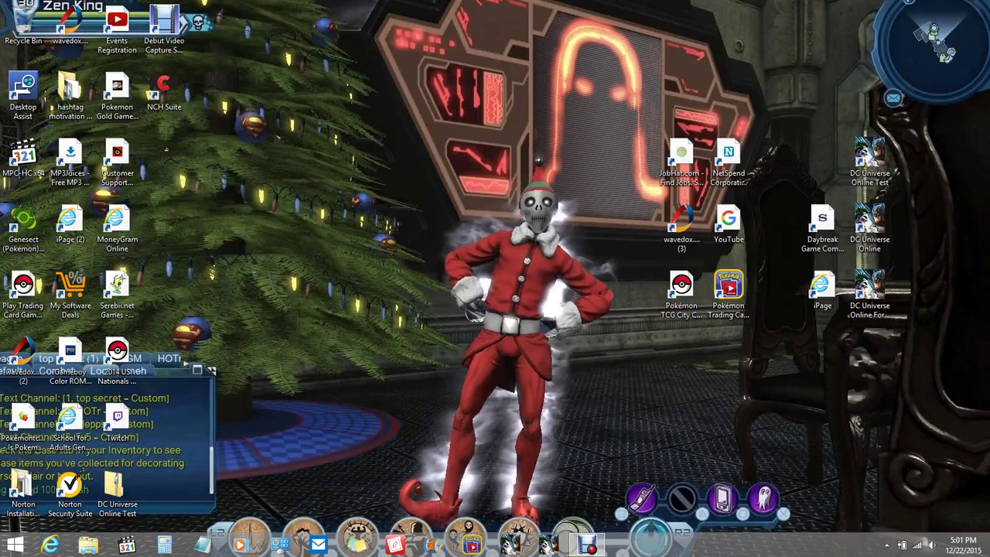
right_click(869, 154)
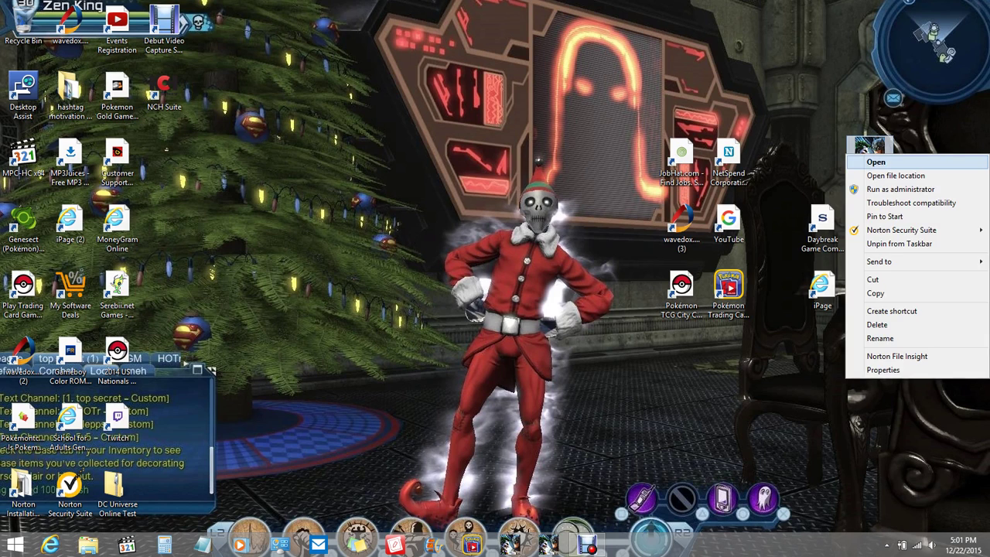
click(874, 162)
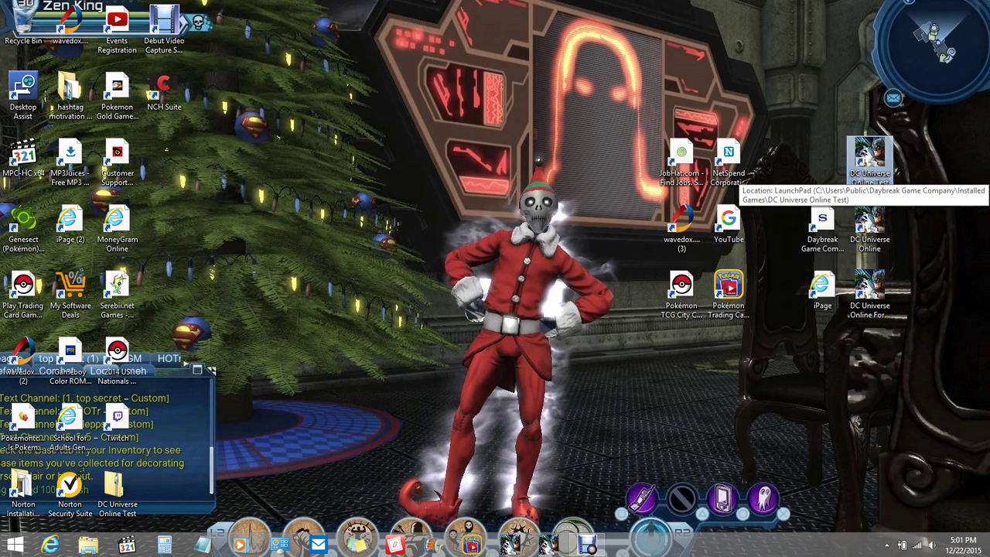
double_click(870, 159)
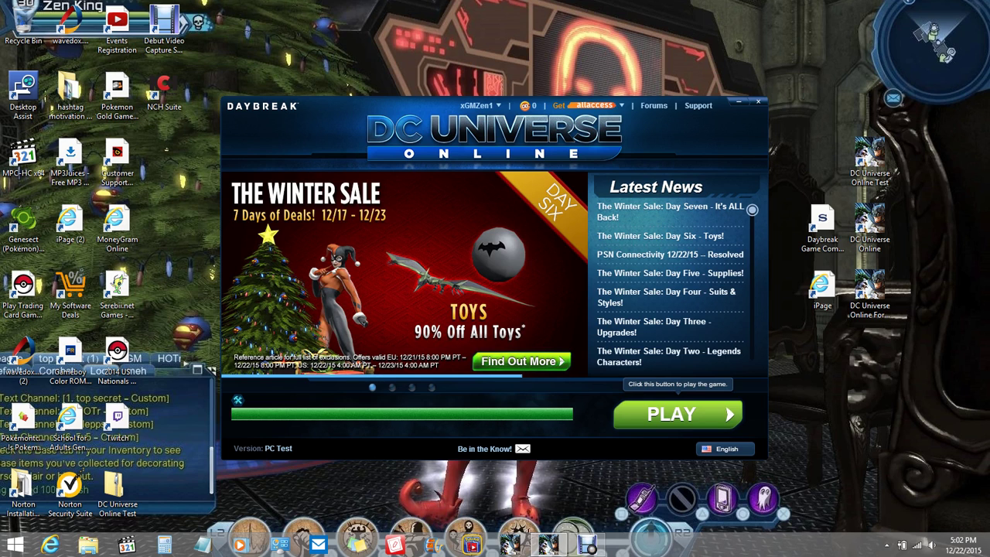
Step: Launch the PC Test client from the launcher, reaching Character Selection with 3 of 16 characters
click(672, 414)
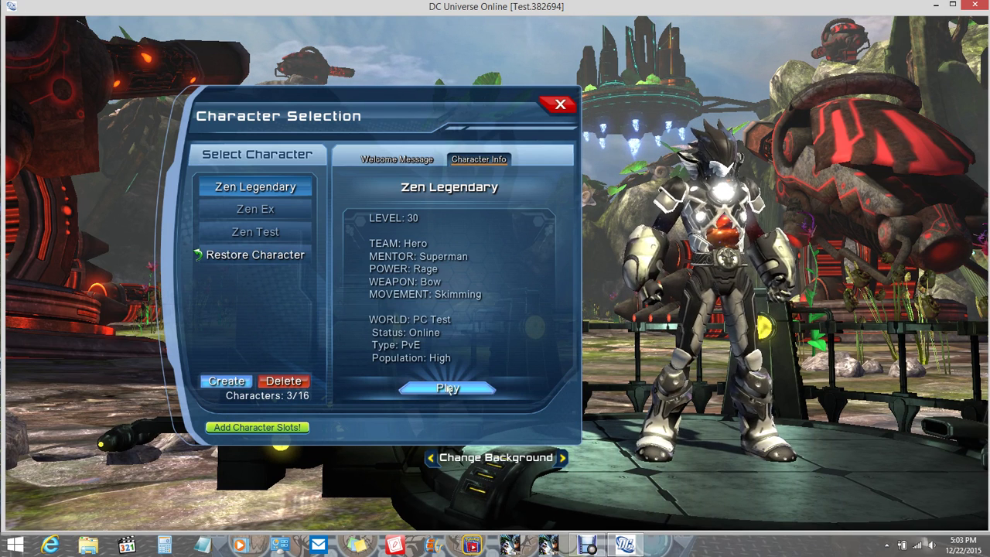
Step: Play the level 30 character on the PC Test world, loading into the Watchtower War Room
click(449, 389)
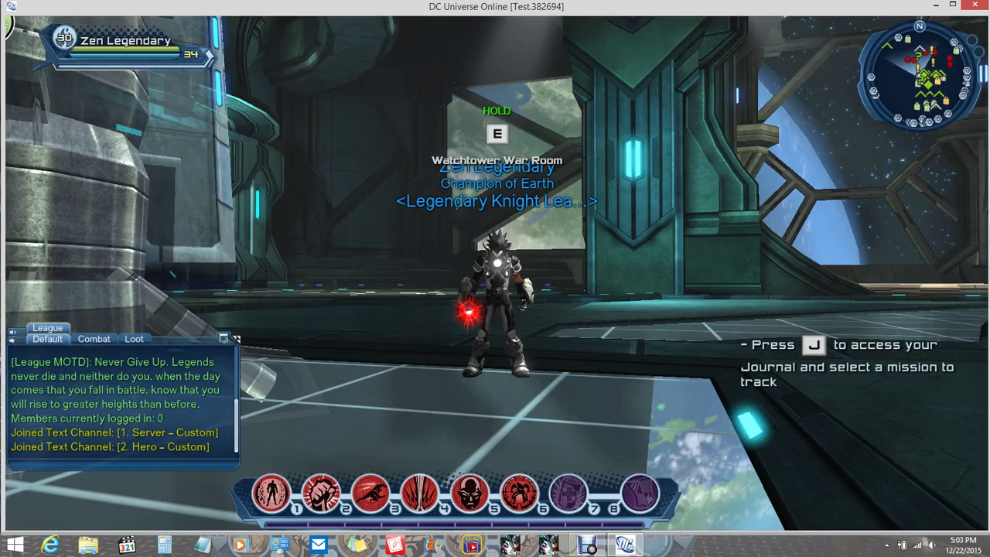
Step: Super-speed forward from the War Room through the accessway into the Central Hub
key(w)
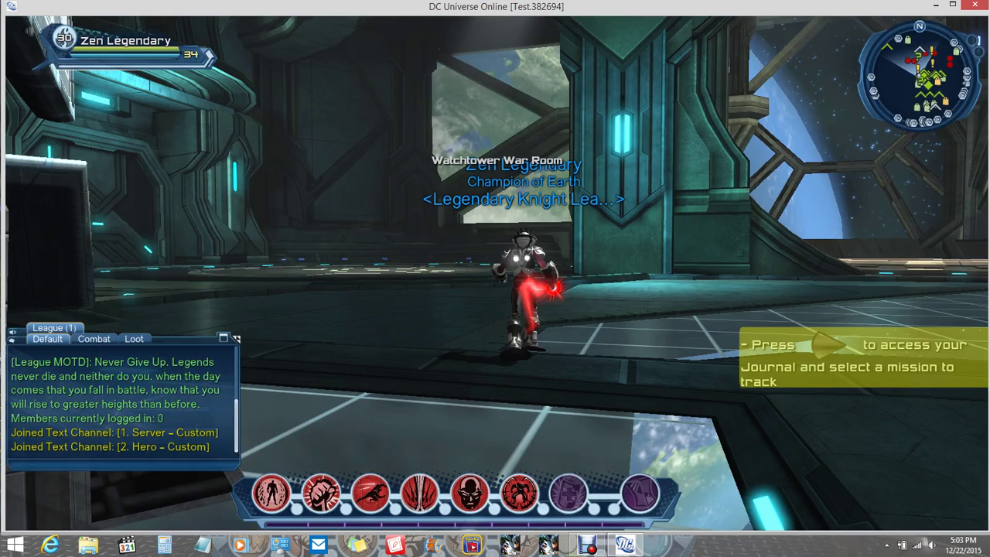
key(shift)
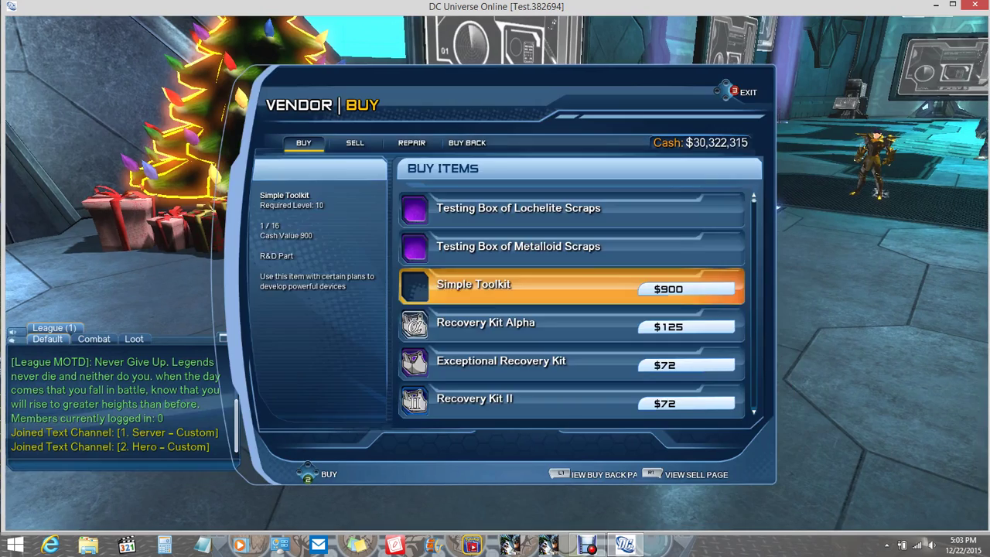
Step: Scroll the Equipment Mods Vendor's $10 mods down to Power VI, then back to Dominance & Health VI
key(Down)
key(Down)
key(Down)
key(Down)
key(Down)
key(Down)
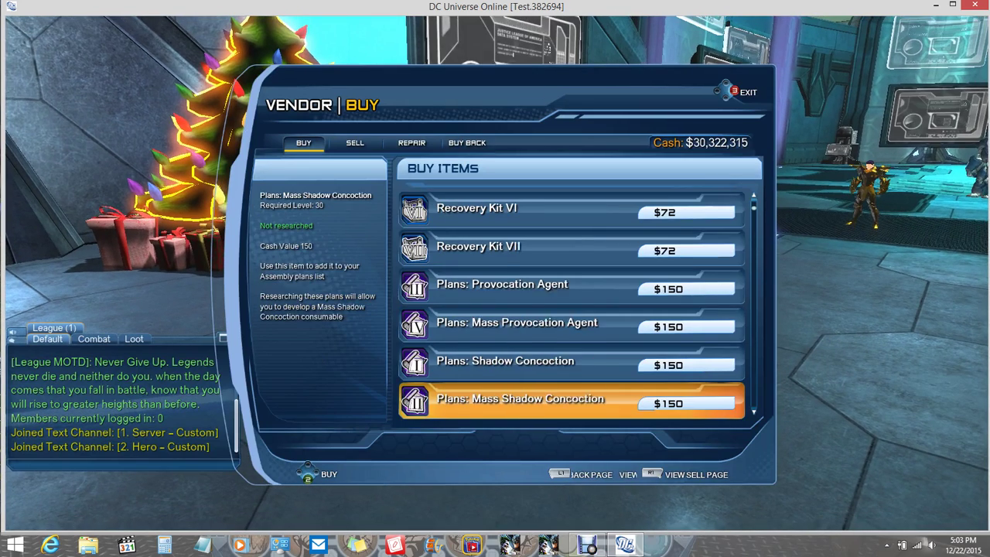
key(Down)
key(Down)
key(Down)
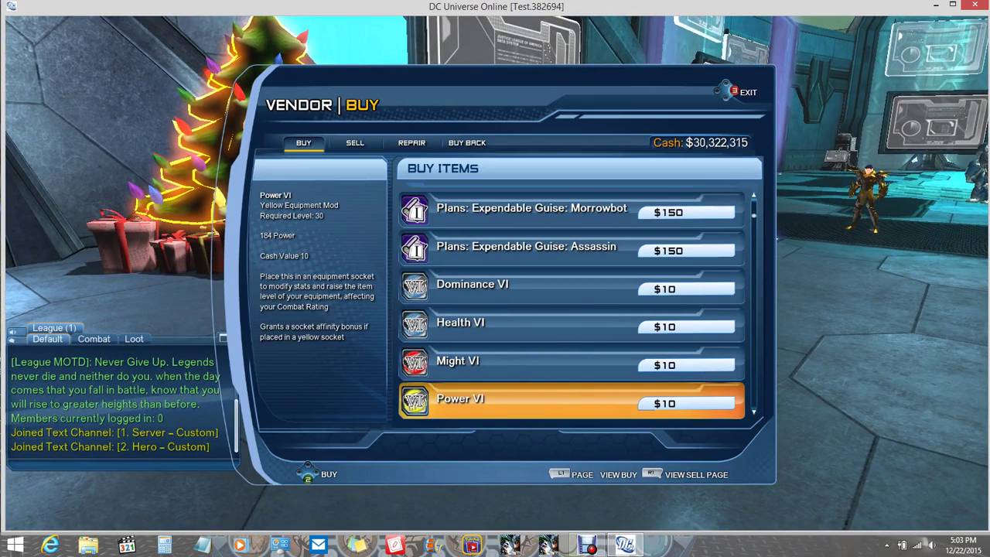
key(Down)
key(Down)
key(Down)
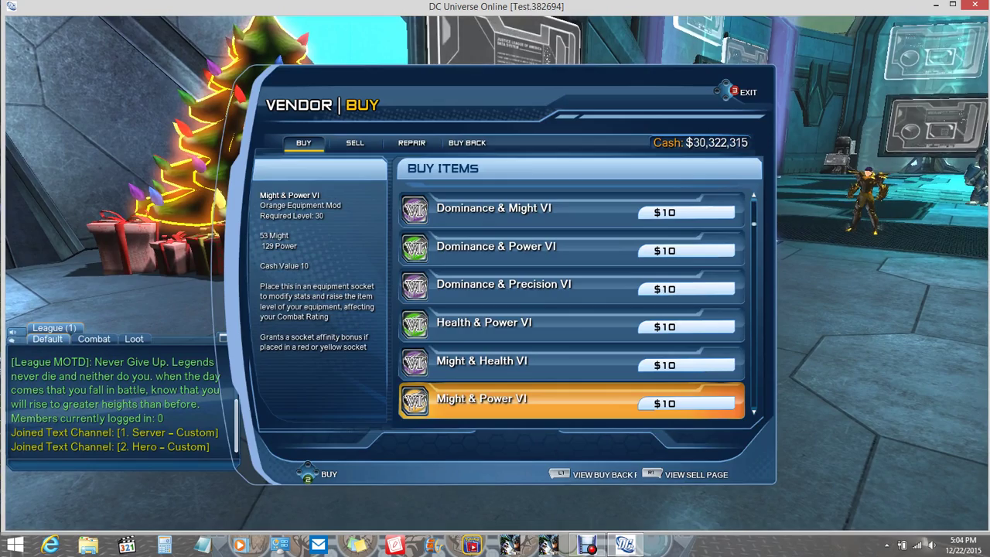
key(Up)
key(Up)
key(Up)
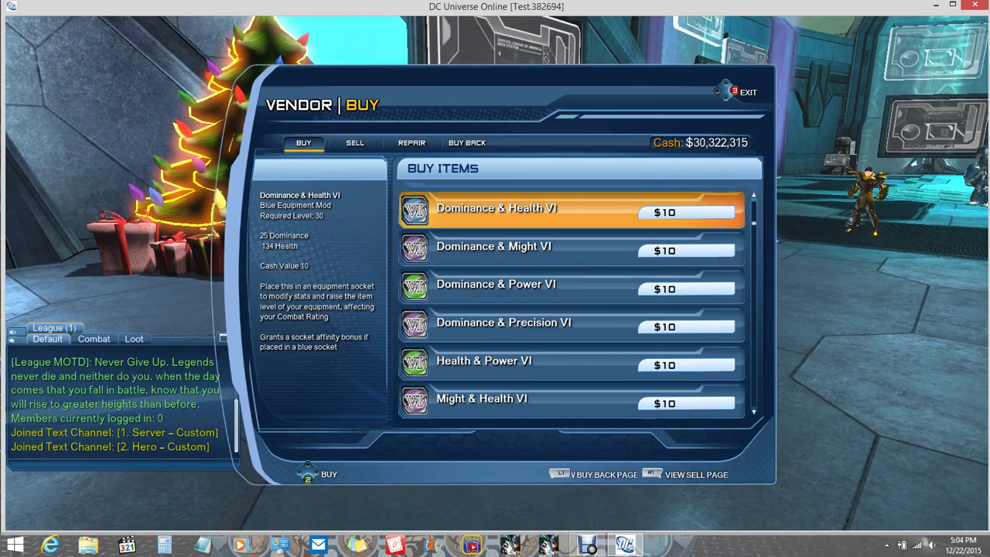
Step: Close the shop, reopen it, then run through the hall toward the PvE and PvP vendors
key(Escape)
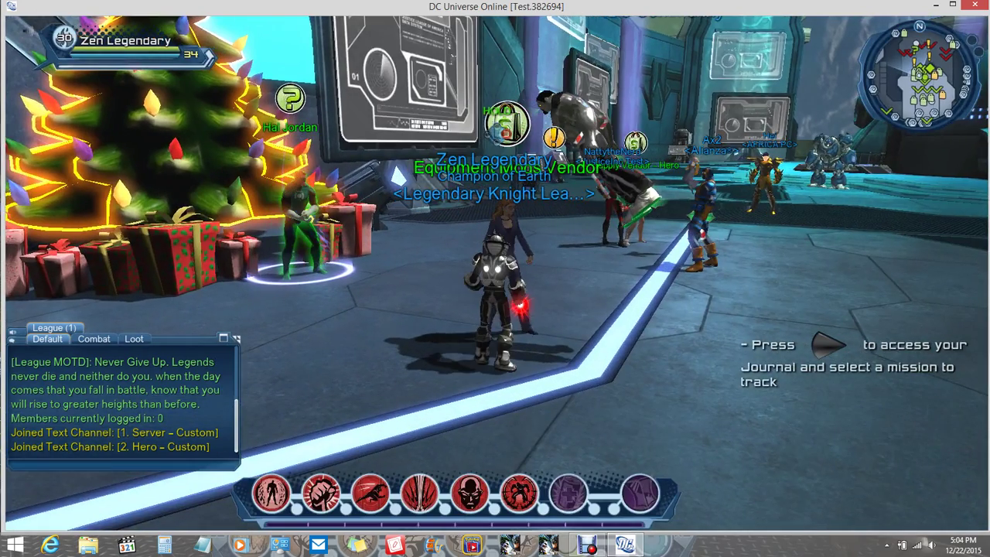
key(ctrl+h)
key(ctrl+h)
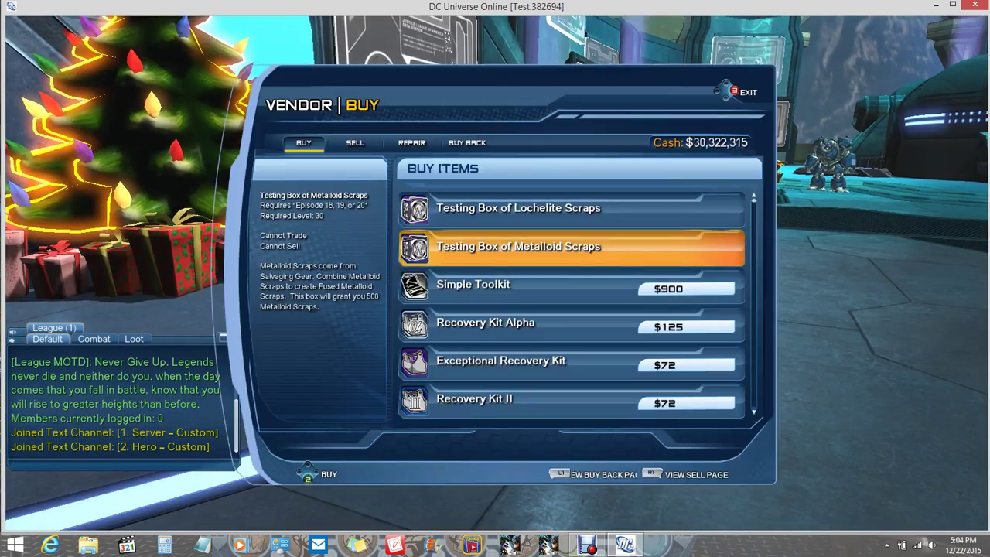
key(w)
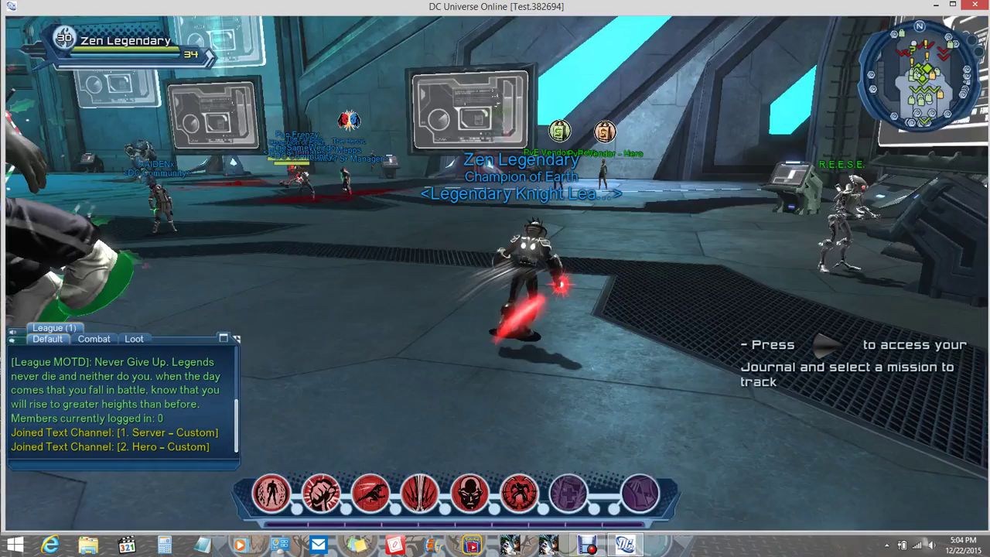
Step: View the PvP Vendor - Hero's test currency Buy list, close it, and fire an attack power
key(s)
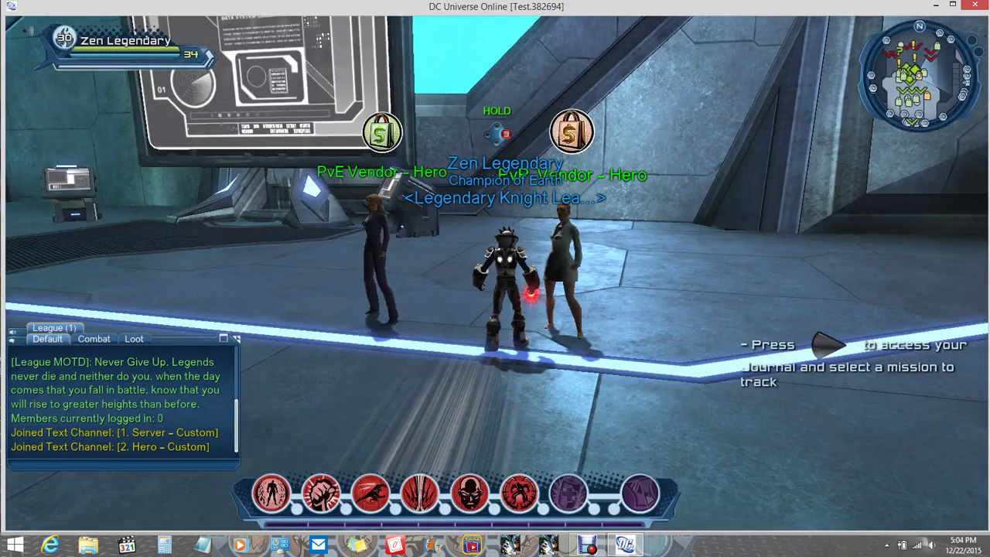
key(e)
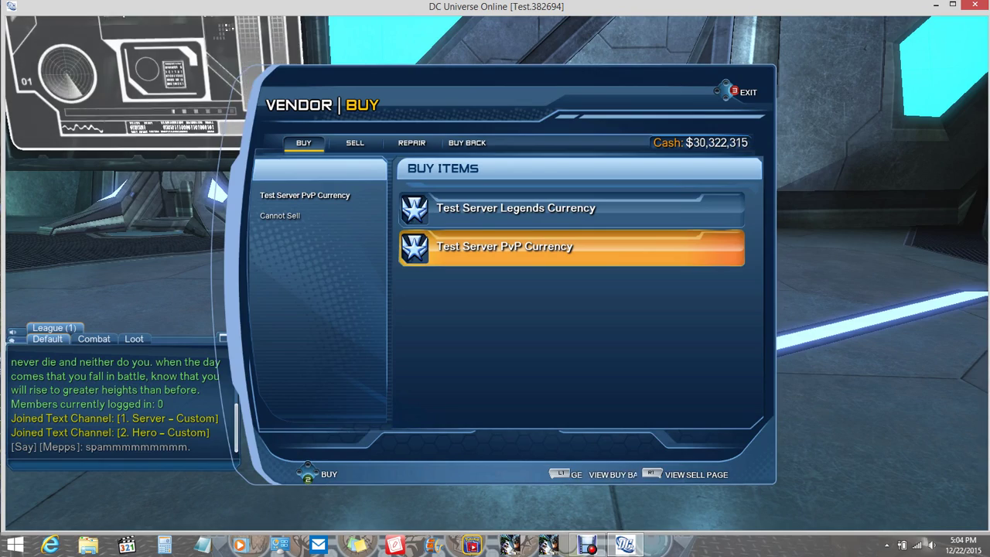
key(Escape)
key(w)
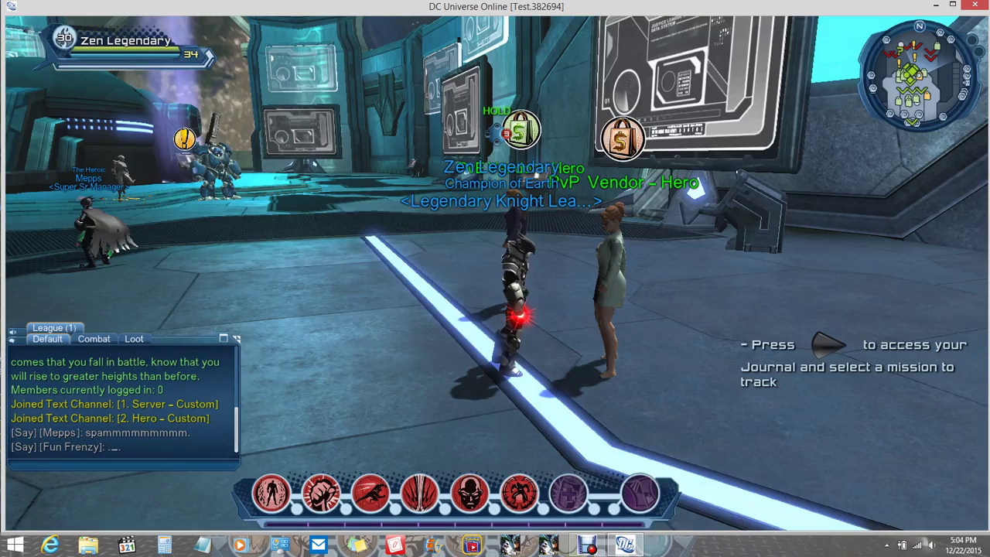
key(s)
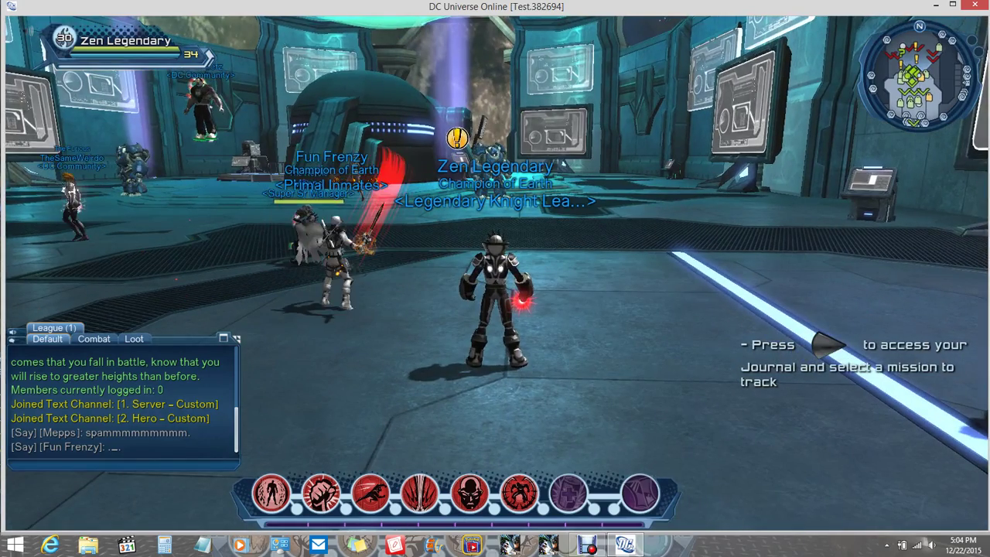
key(1)
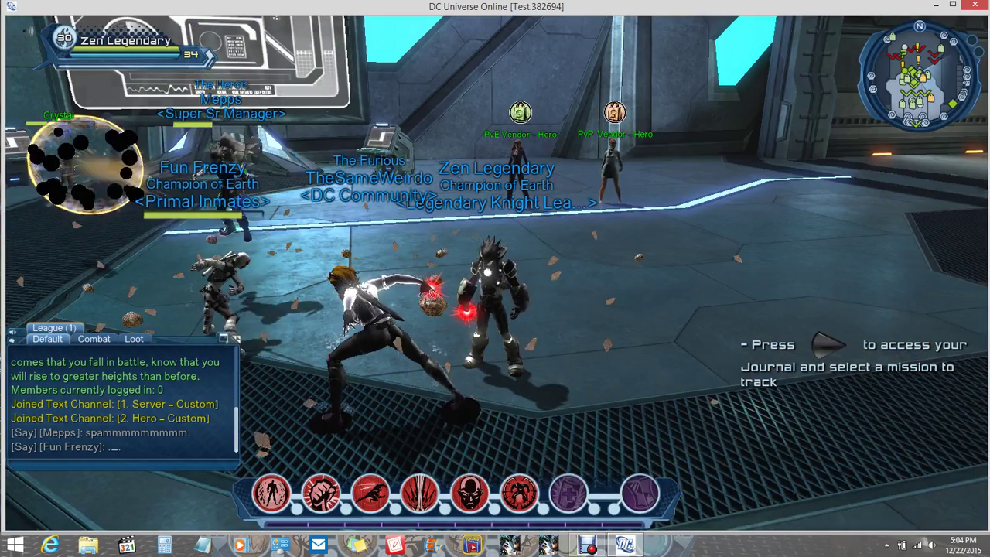
Step: Recheck the PvP vendor's Test Server Legends and PvP currency offers, then run off
key(w)
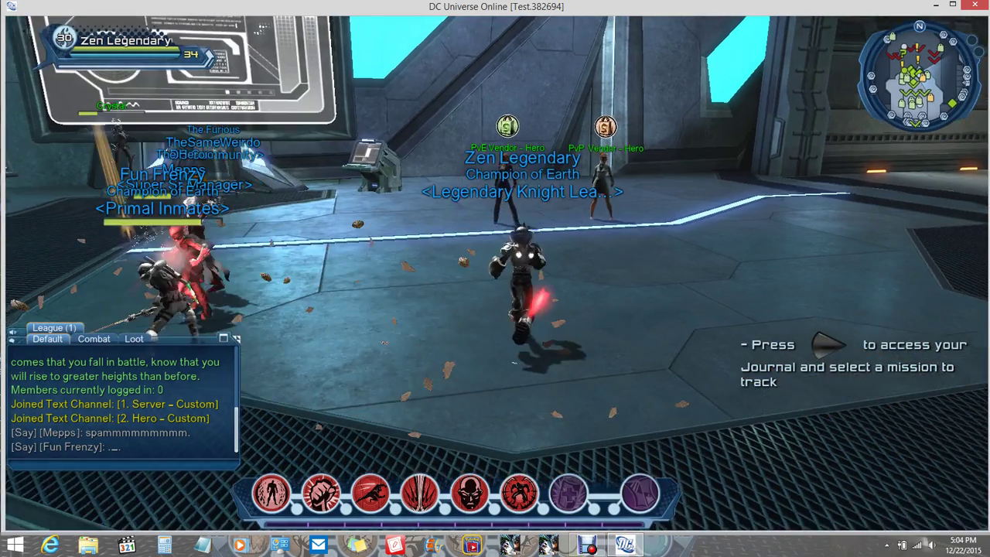
key(e)
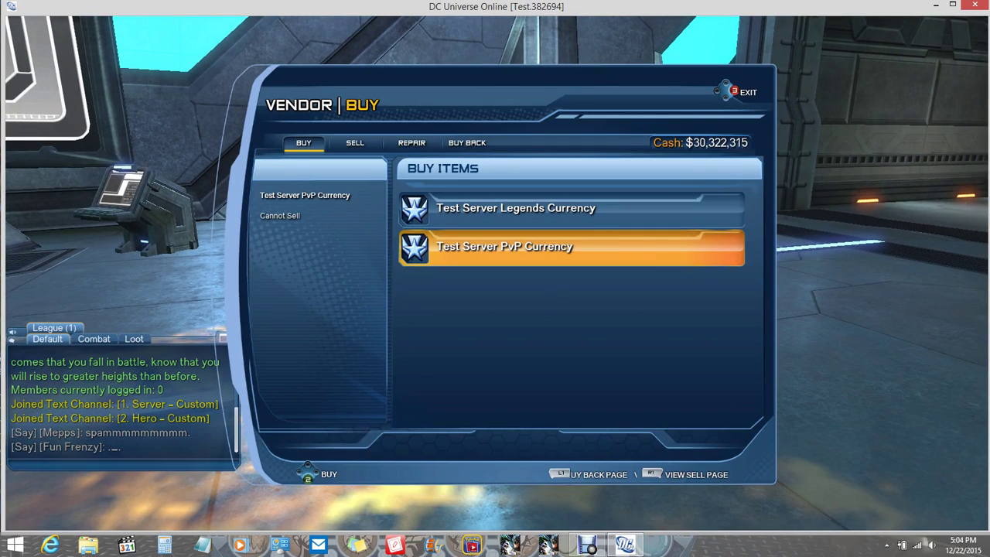
key(Escape)
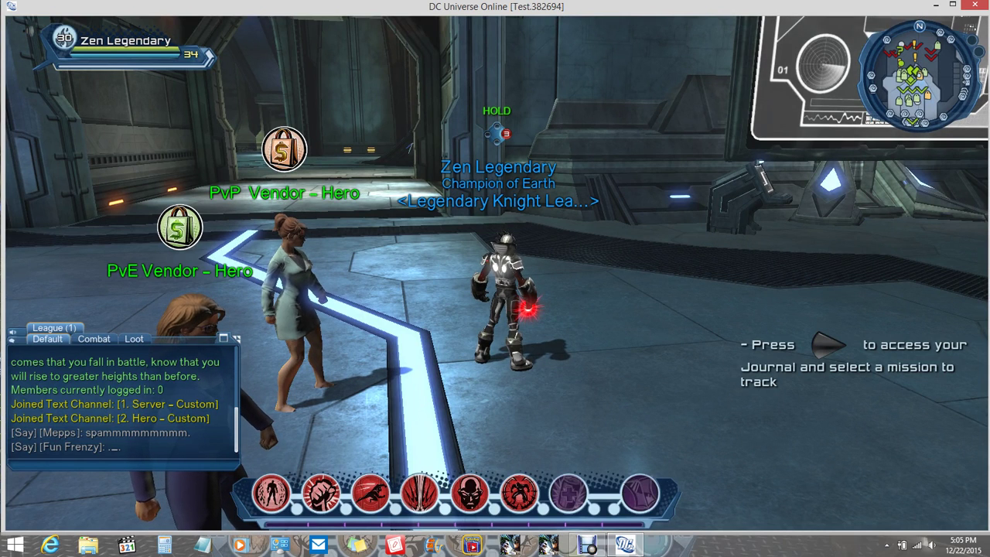
key(w)
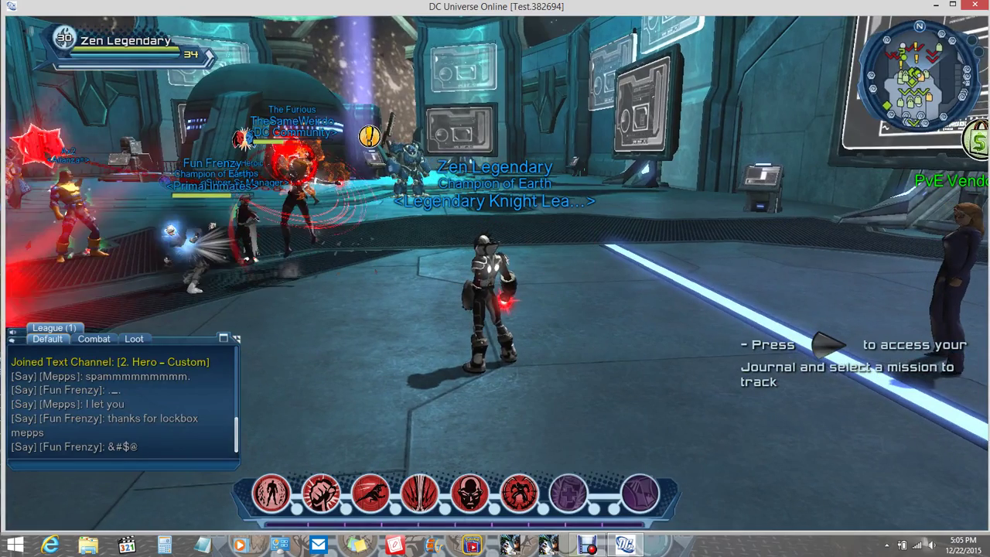
key(w)
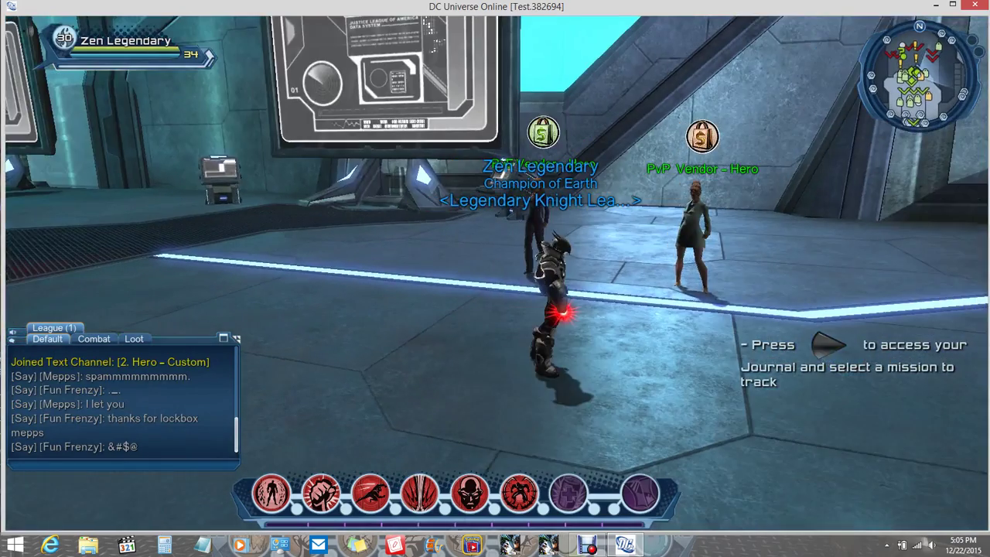
key(w)
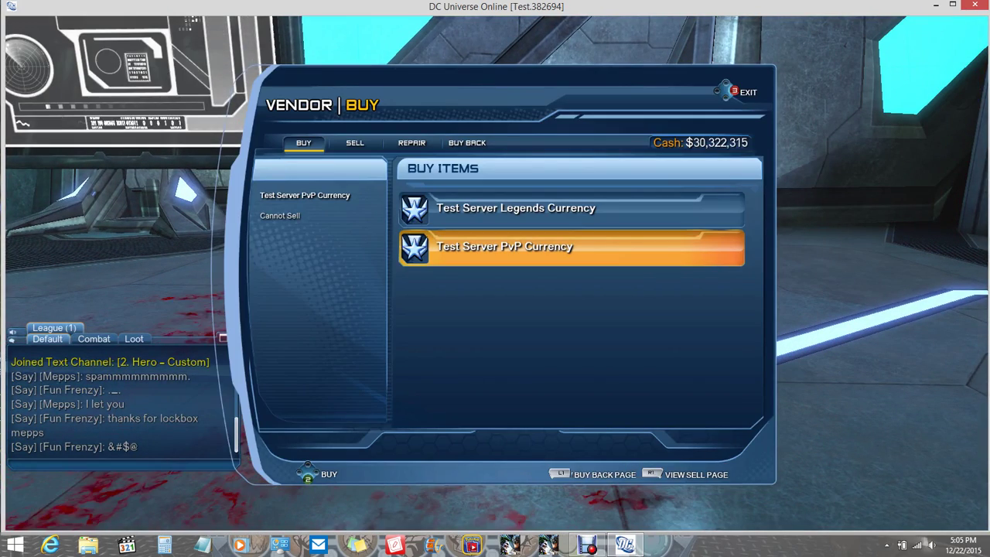
key(Escape)
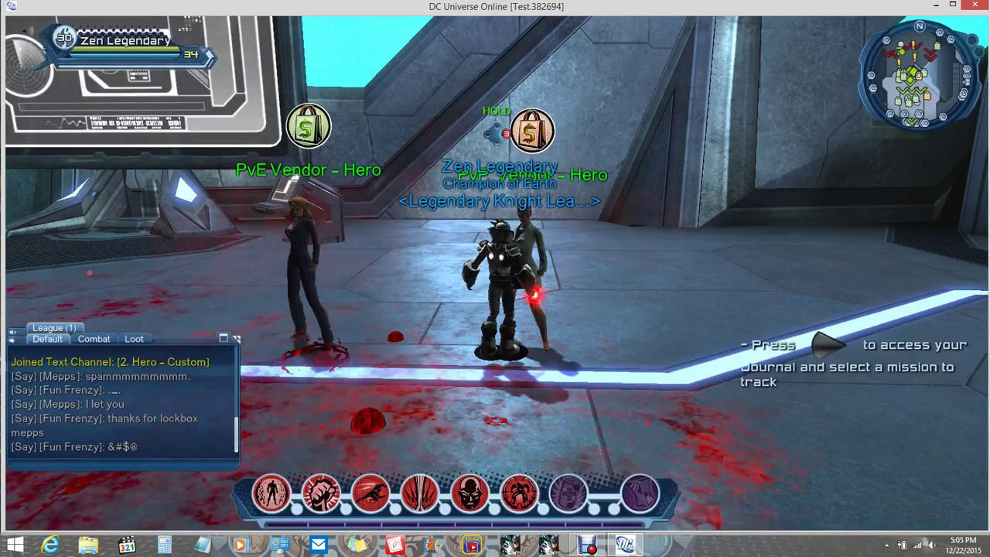
key(w)
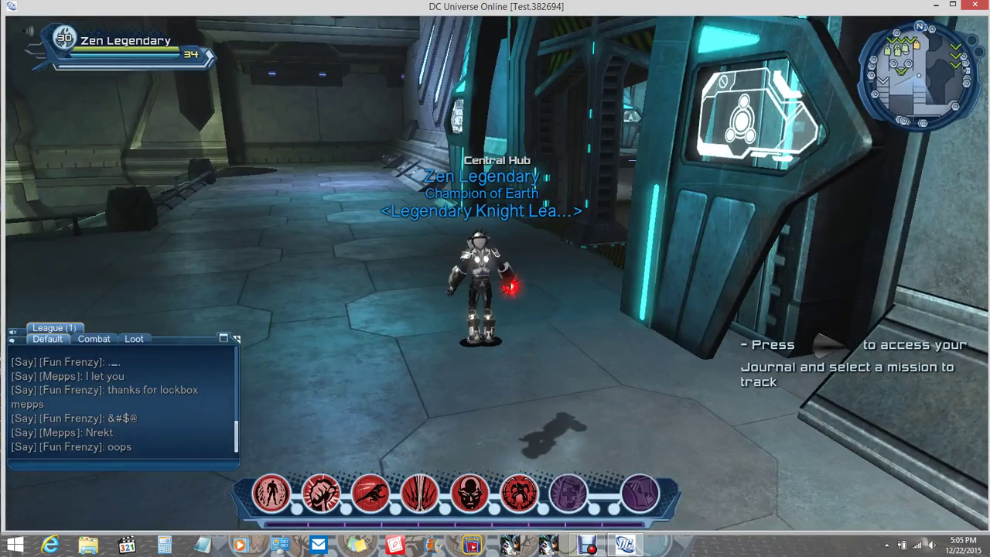
Step: Super-speed through the corridor and Meta Antechamber into the Central Hub, stopping by a terminal
key(w)
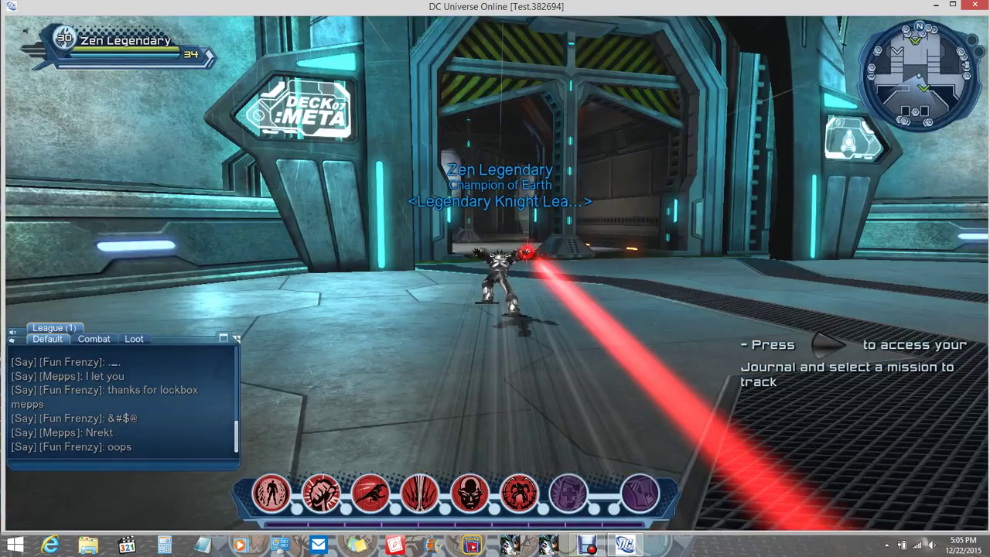
key(w)
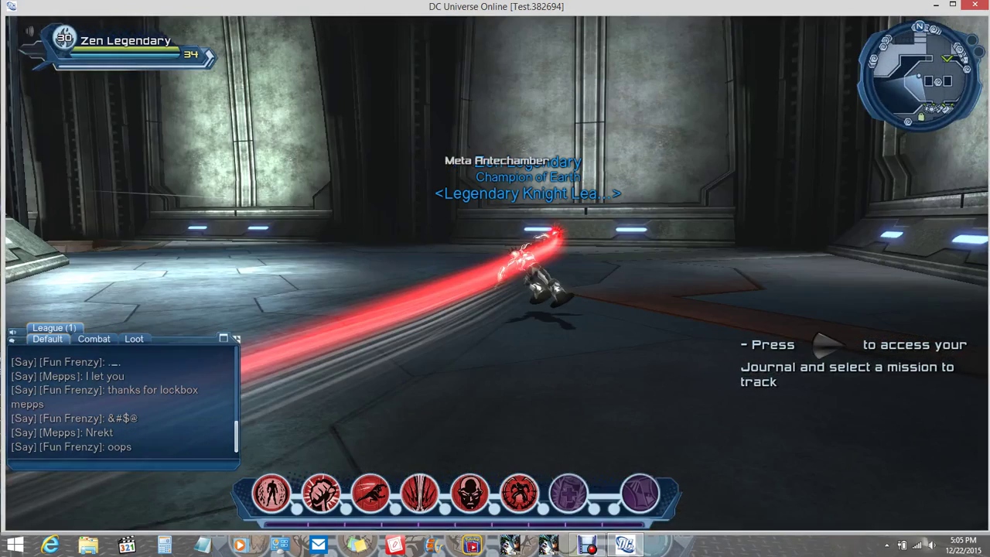
key(s)
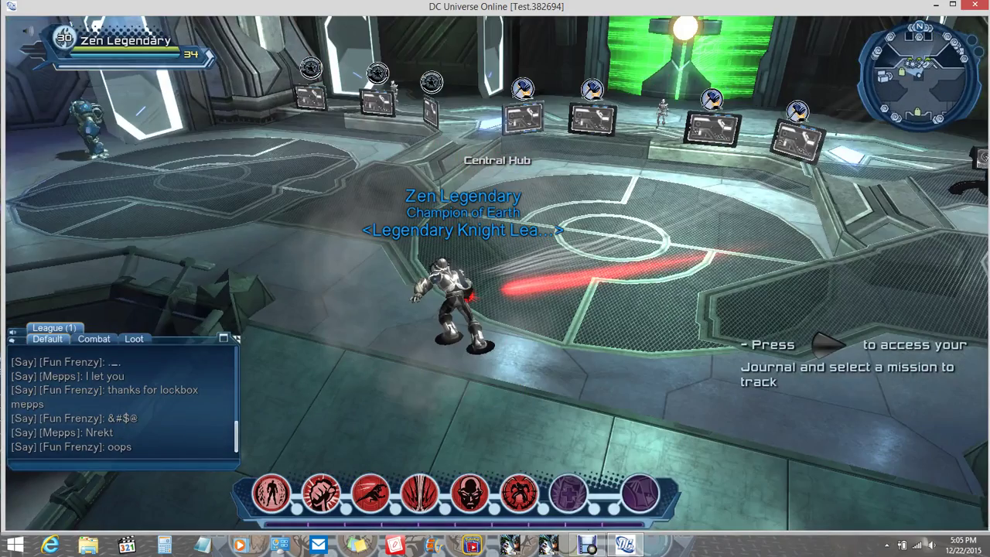
key(s)
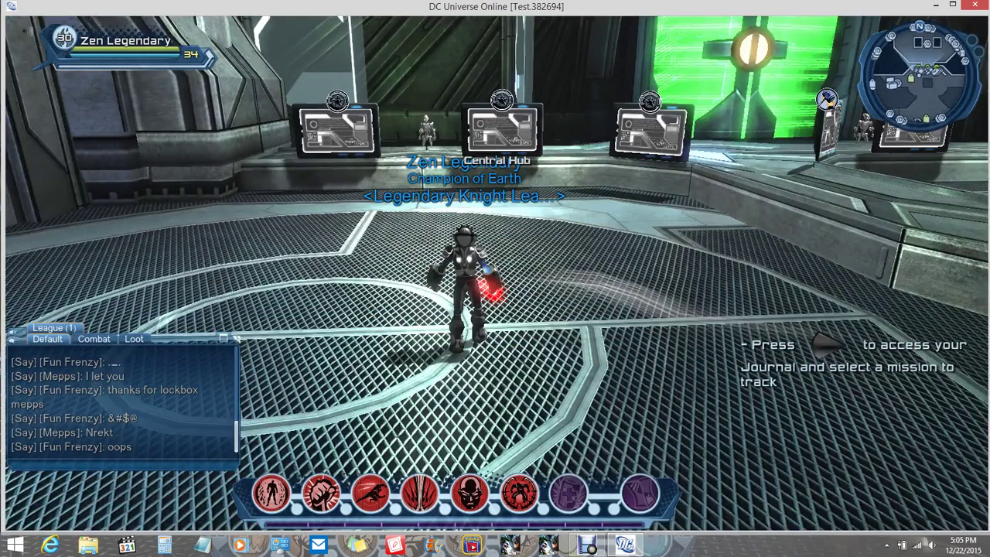
key(w)
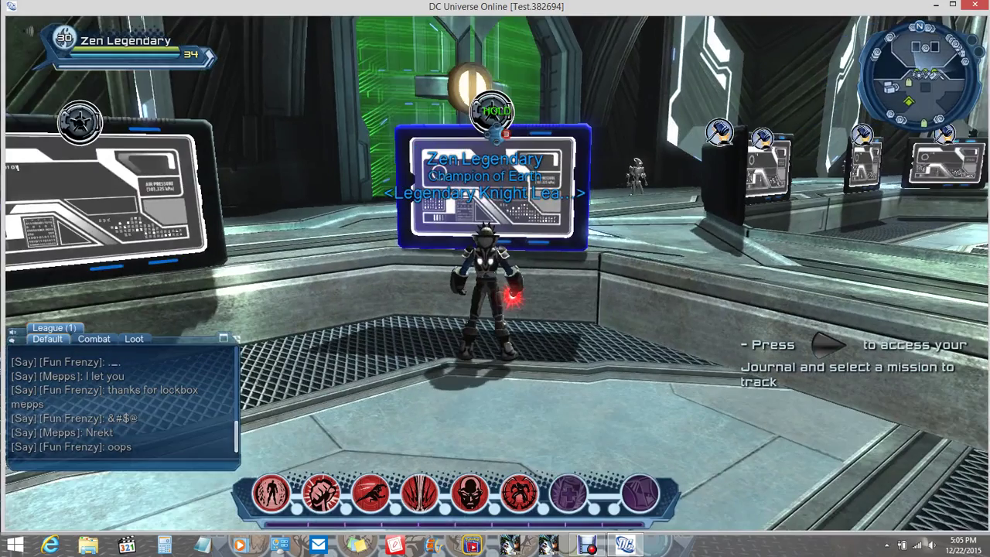
key(3)
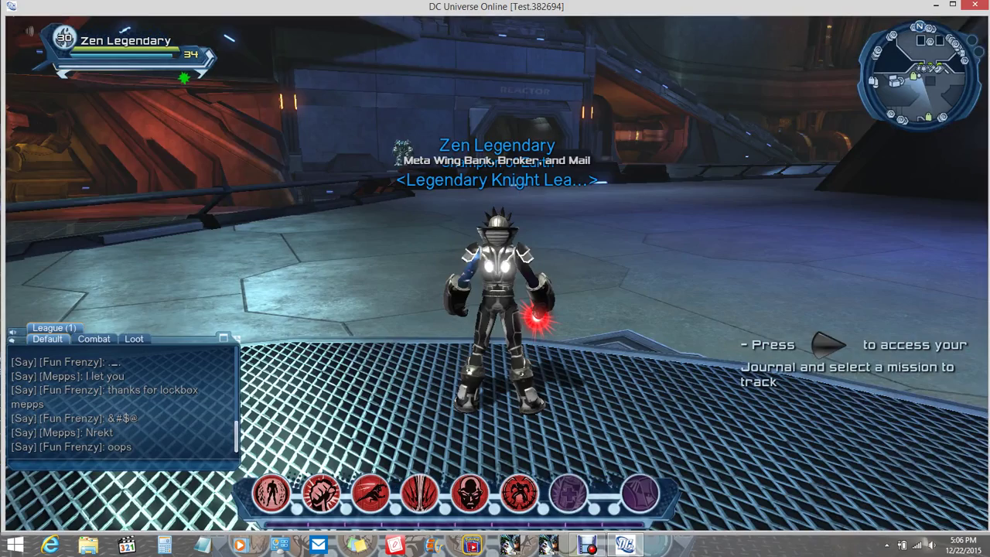
Step: Jump over the ledge onto the League Hall teleport pad and walk up to the donation box console
key(space)
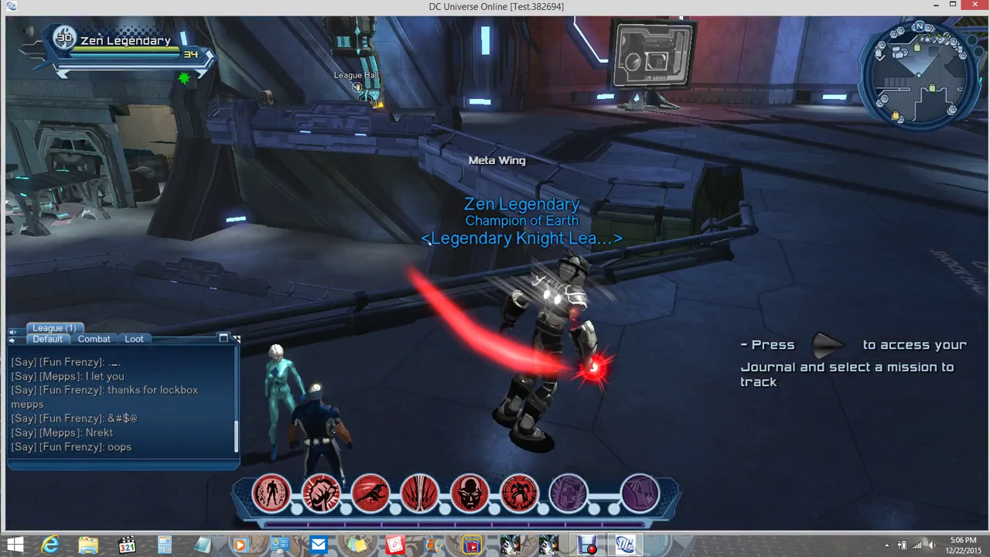
key(space)
key(w)
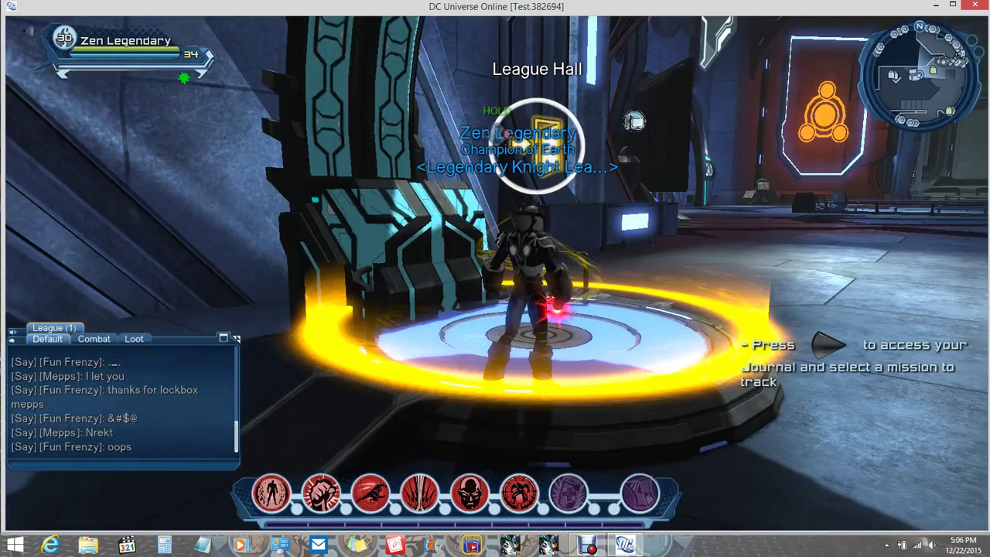
key(a)
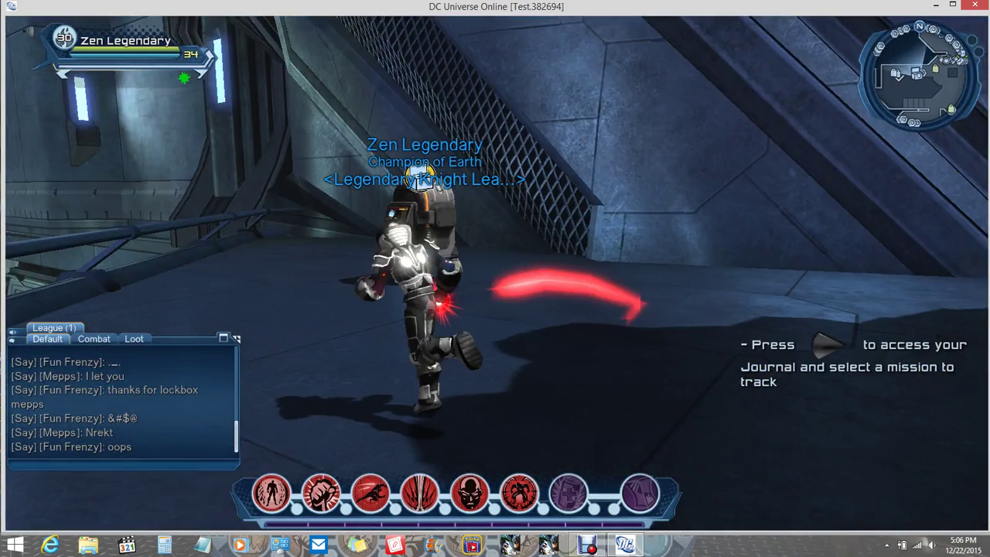
key(a)
key(a)
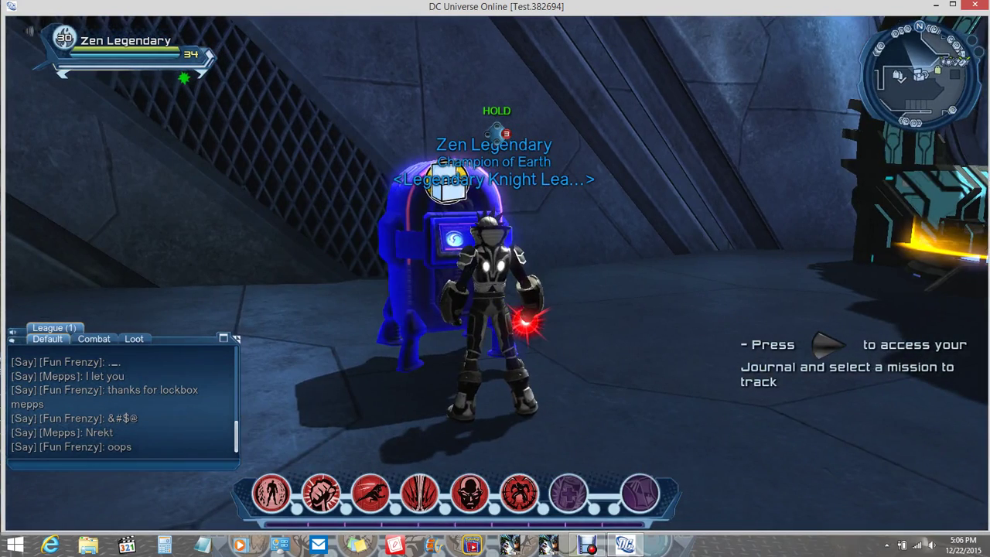
key(a)
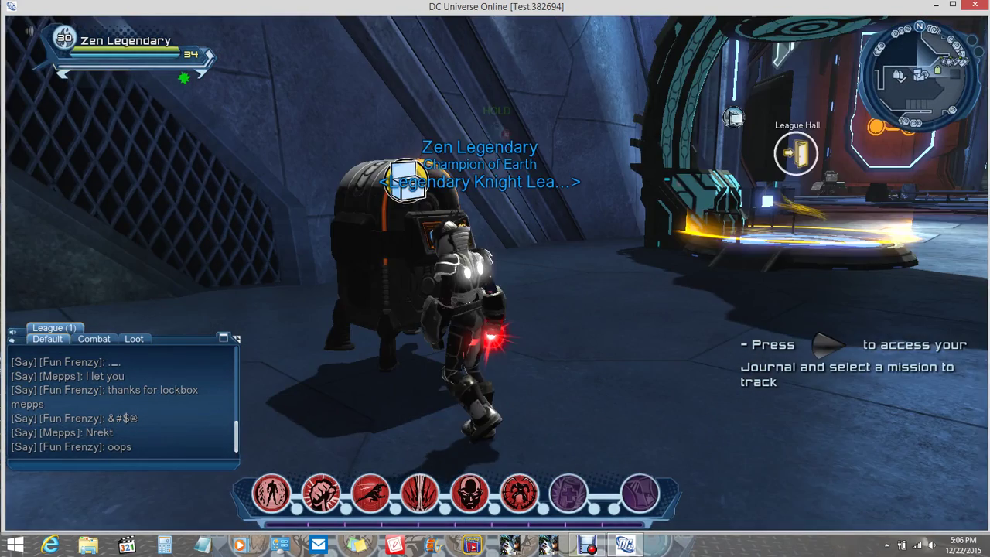
Step: Try interacting with the donation box and reposition in front of it
key(e)
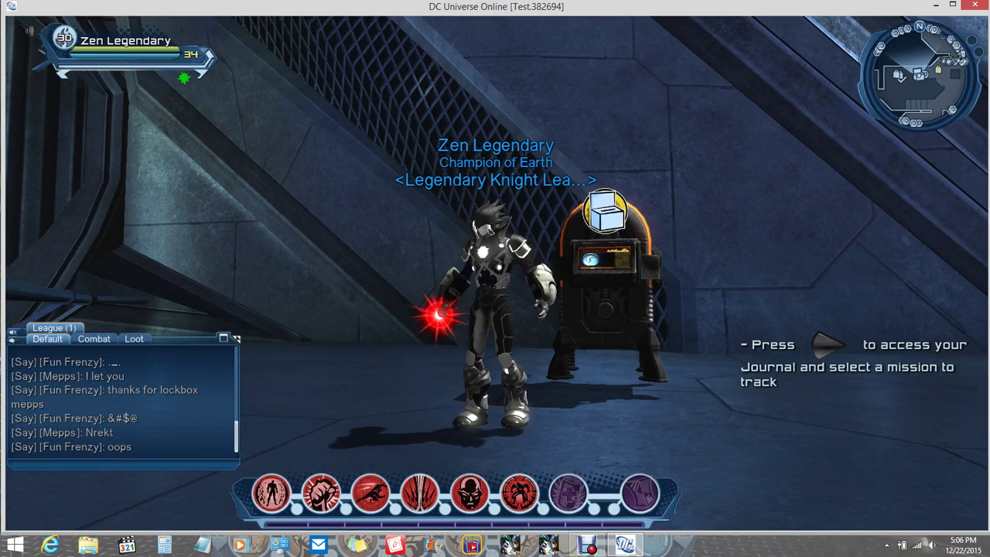
key(e)
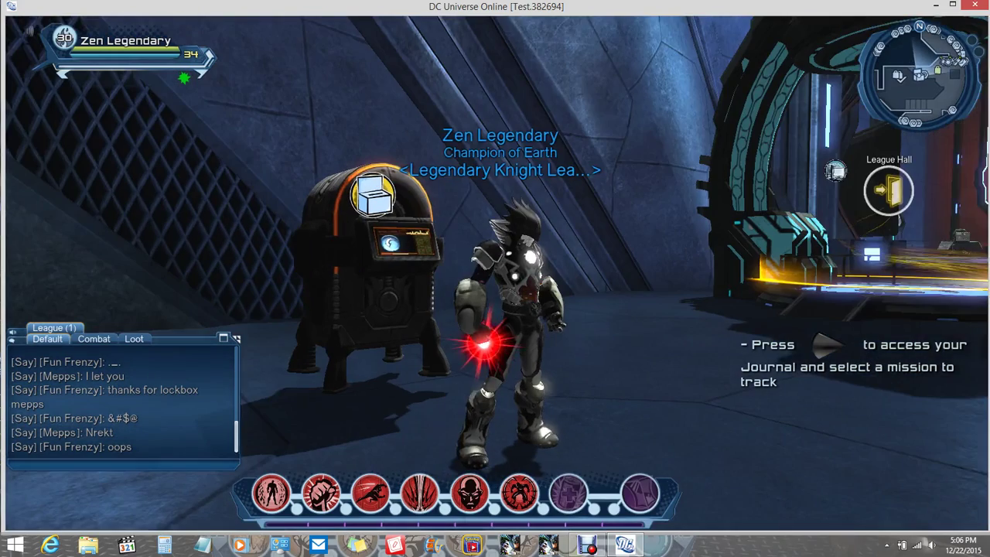
key(e)
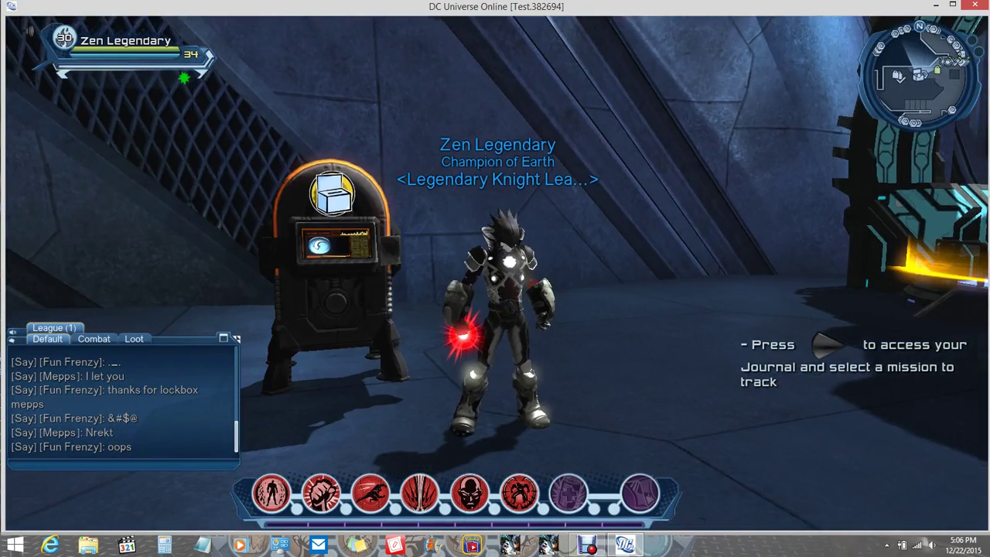
Step: Open the league Donation Box and select the last Prefab Precision & Might VI Expert item
key(a)
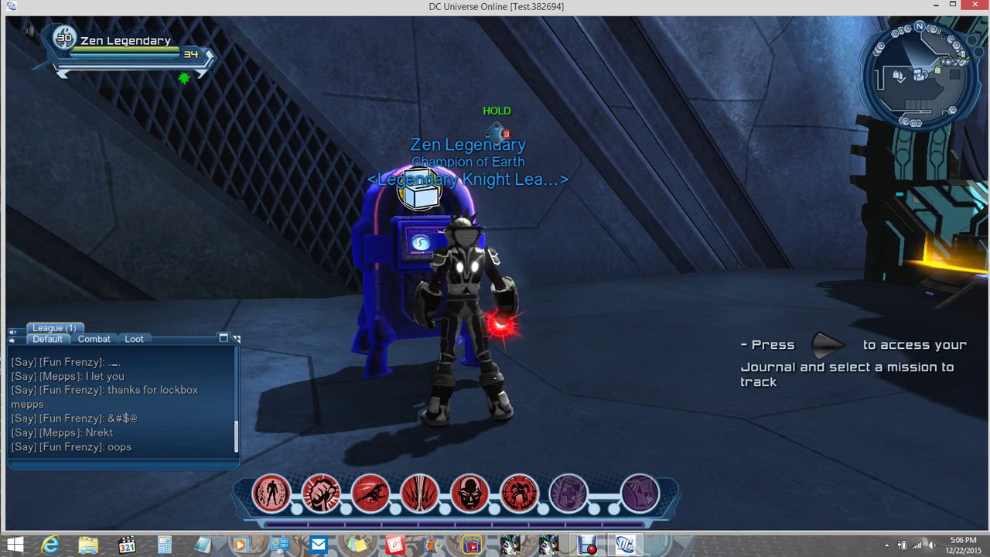
key(e)
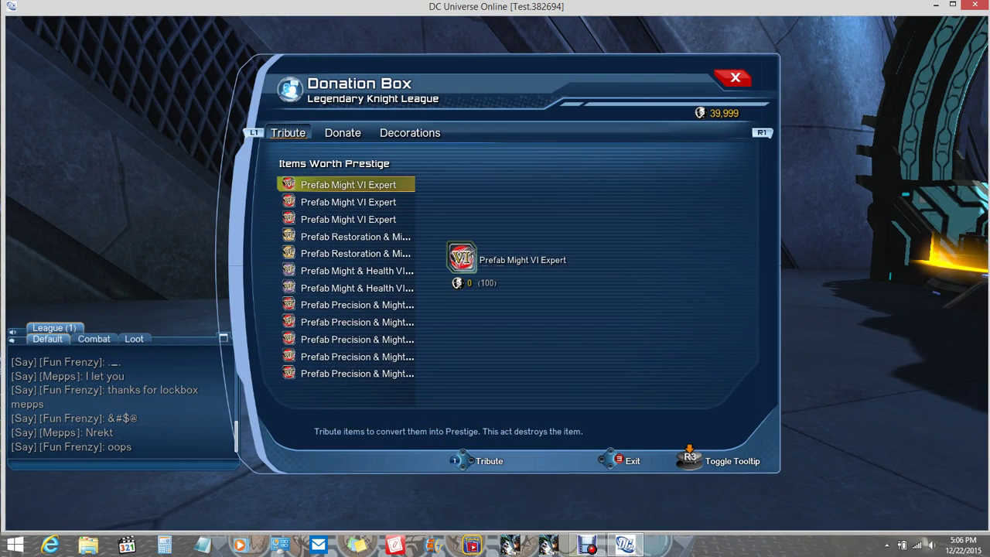
click(348, 202)
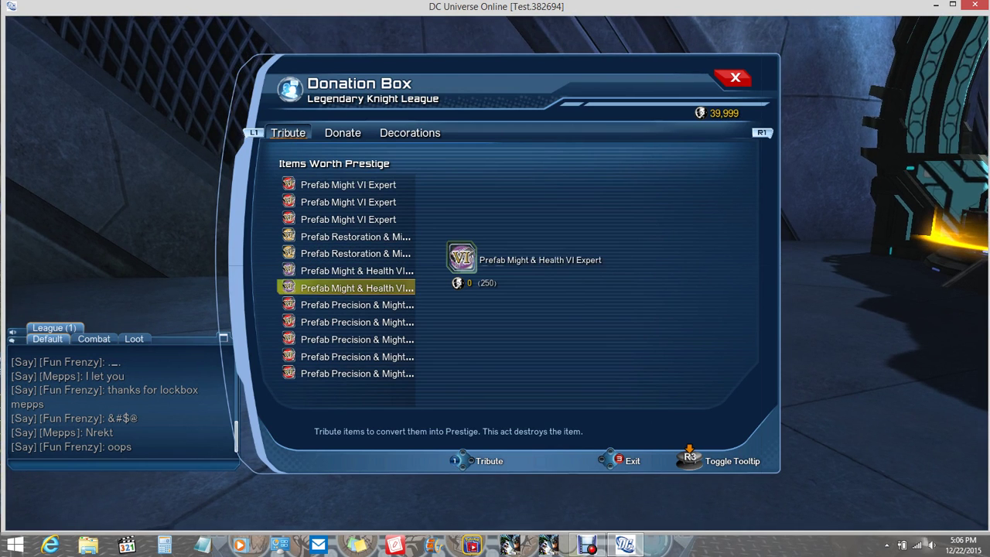
click(357, 357)
click(357, 374)
Step: Tribute the item and confirm YES, then dismiss the Prestige at weekly maximum (39,999) notice
key(1)
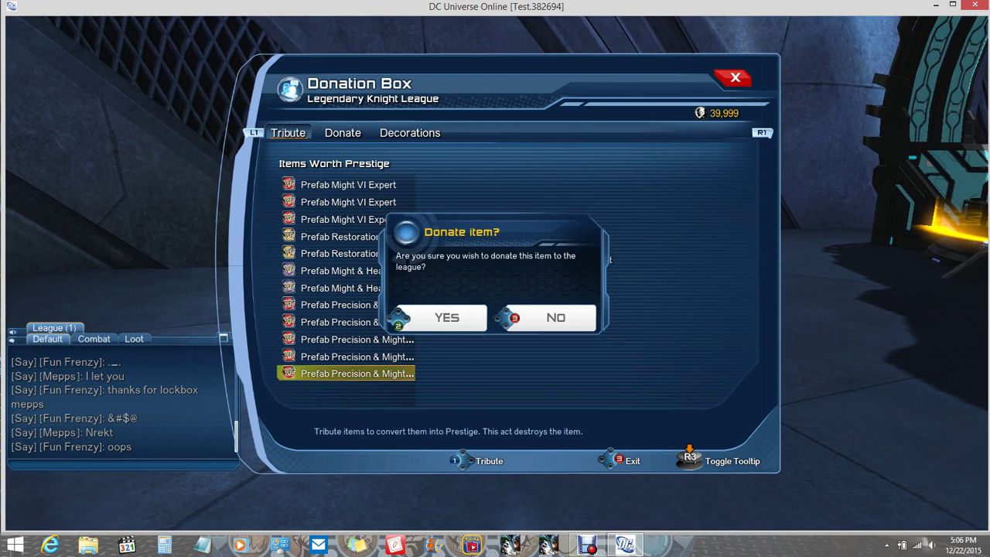
key(3)
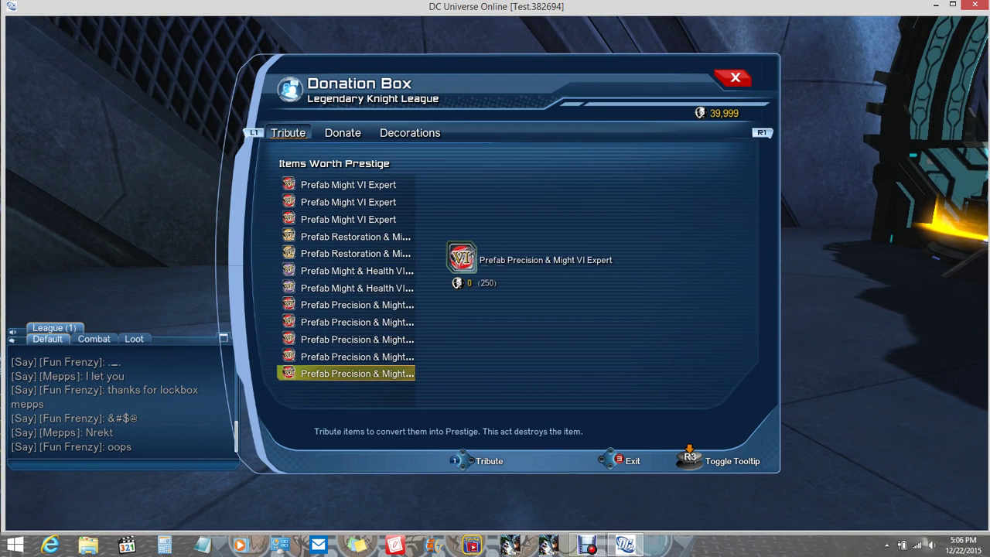
key(1)
key(2)
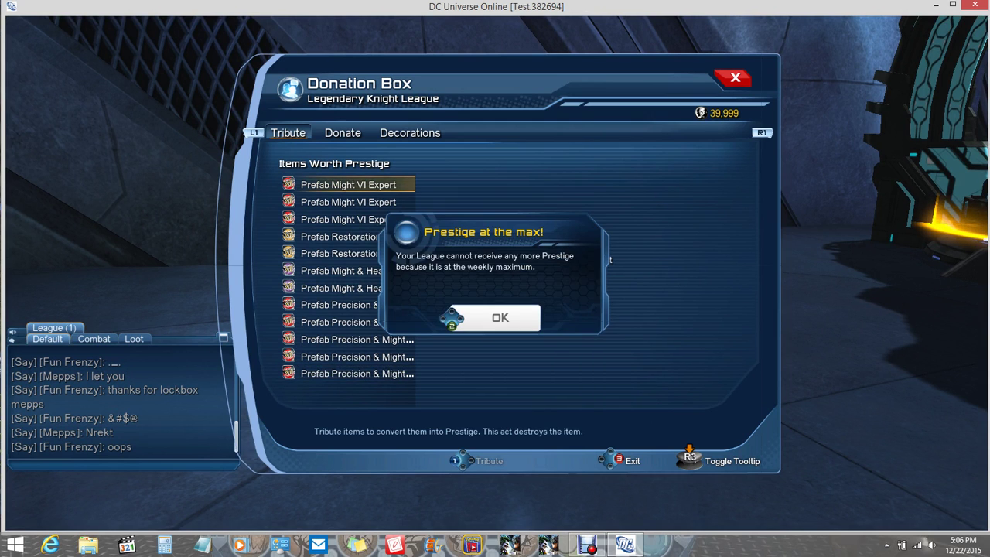
key(2)
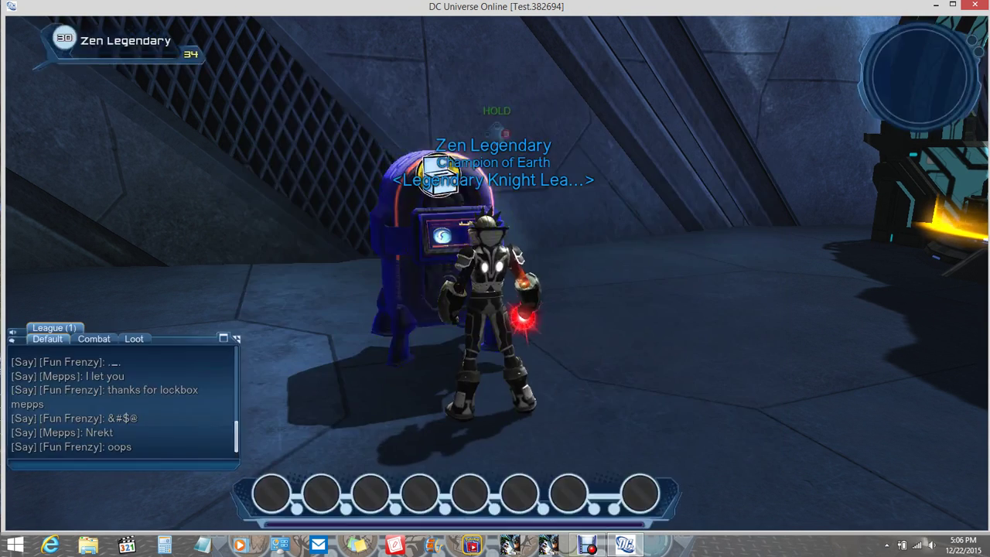
Step: Move from the donation box to beside the League Hall door and start a Say chat message
key(w)
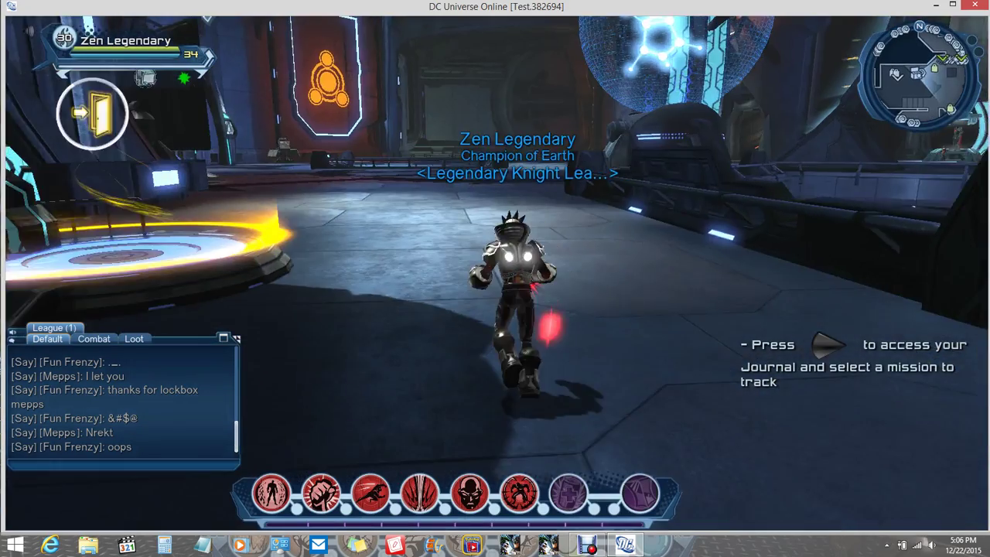
key(s)
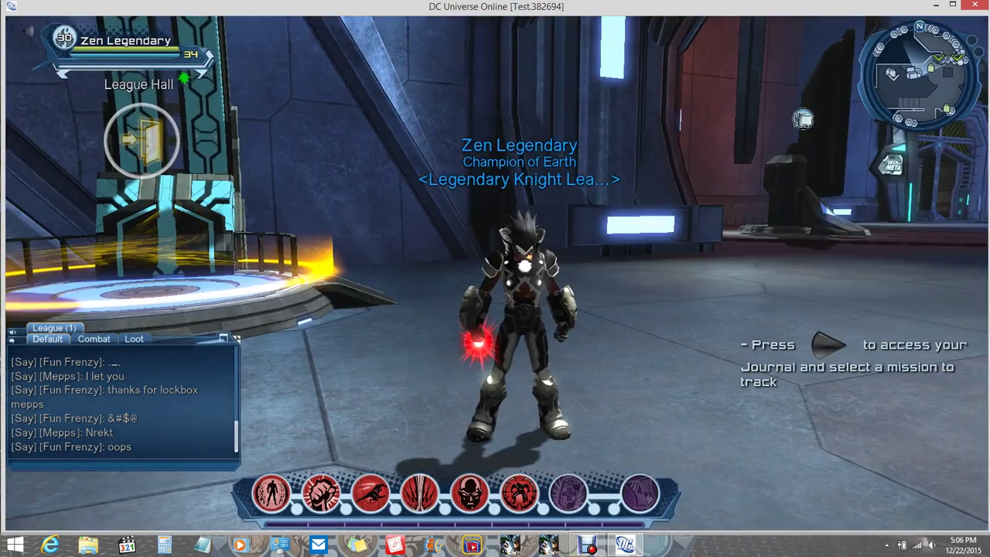
key(s)
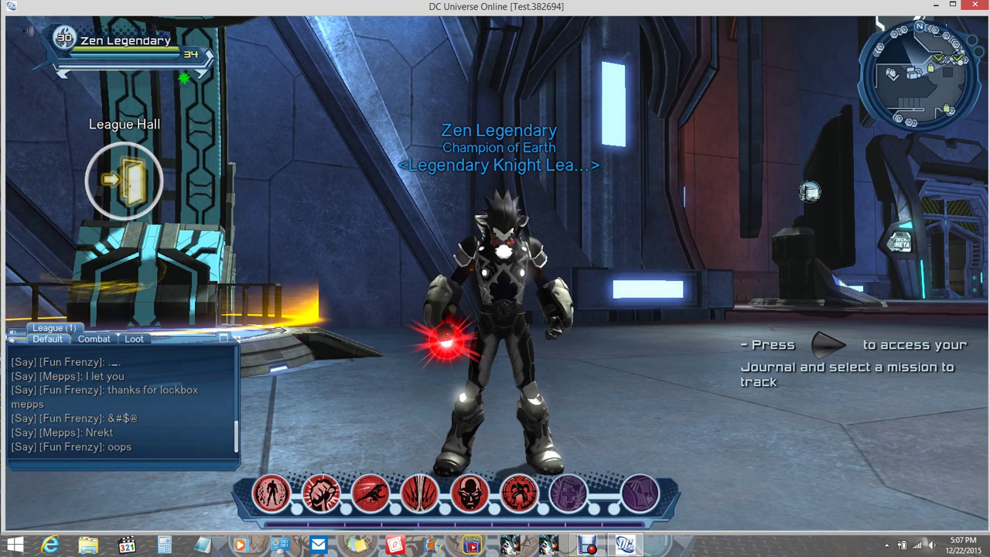
key(Return)
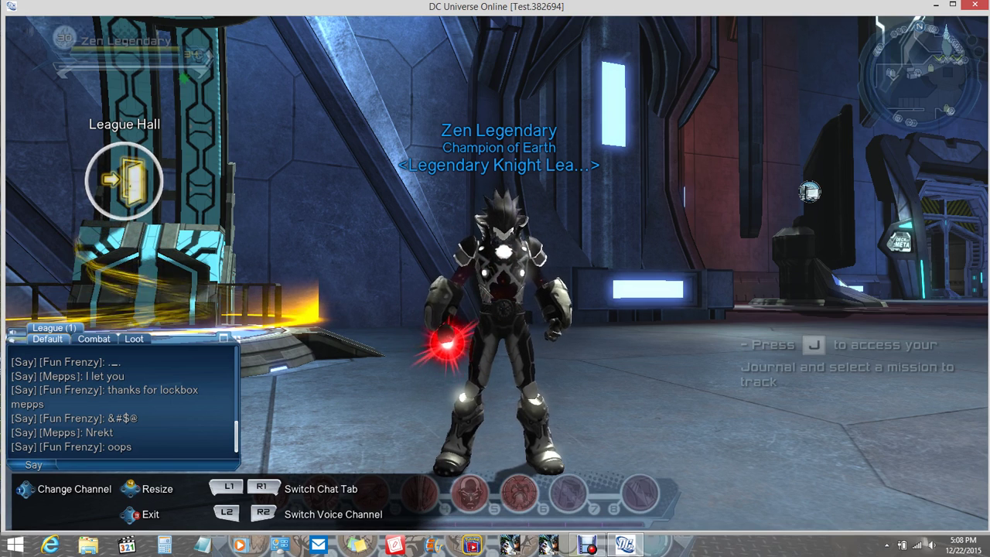
mouse_move(586, 544)
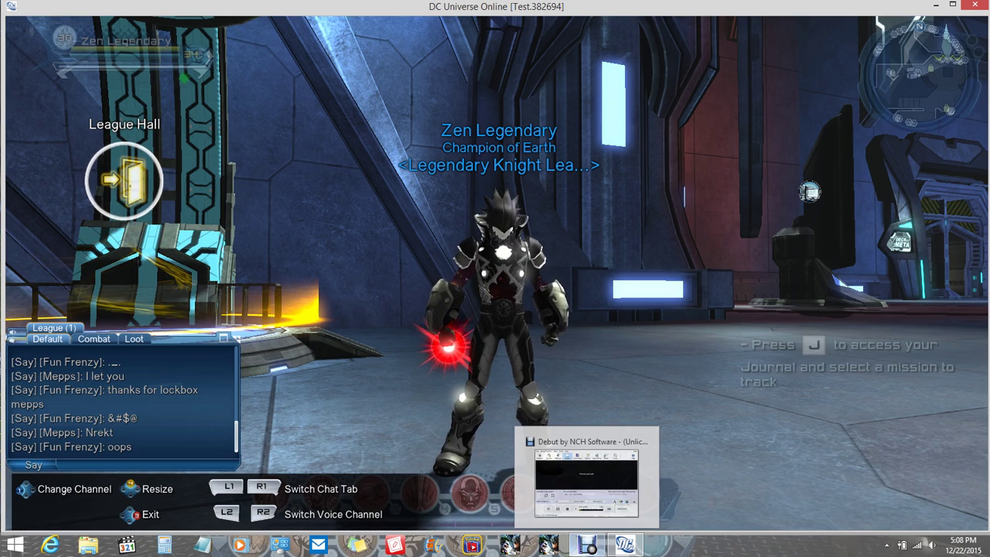